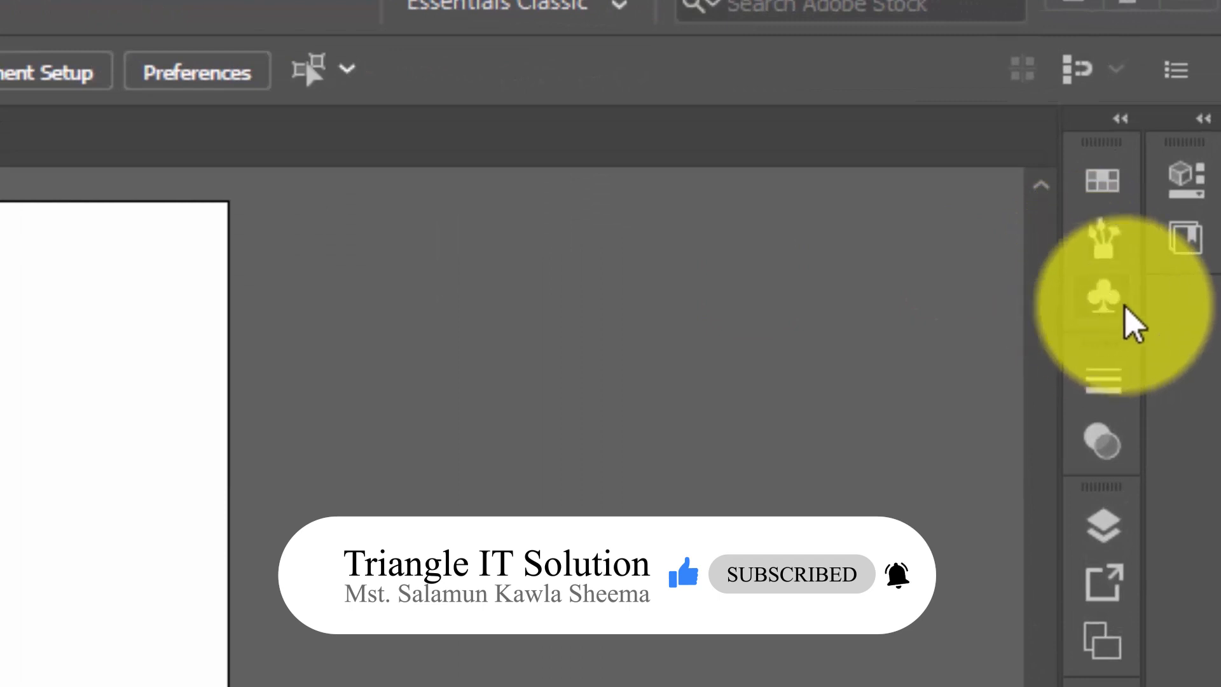
Look through the list of available symbol libraries from the Symbols panel, then collapse the panel
{"action": "left_click", "coordinate": [1103, 298]}
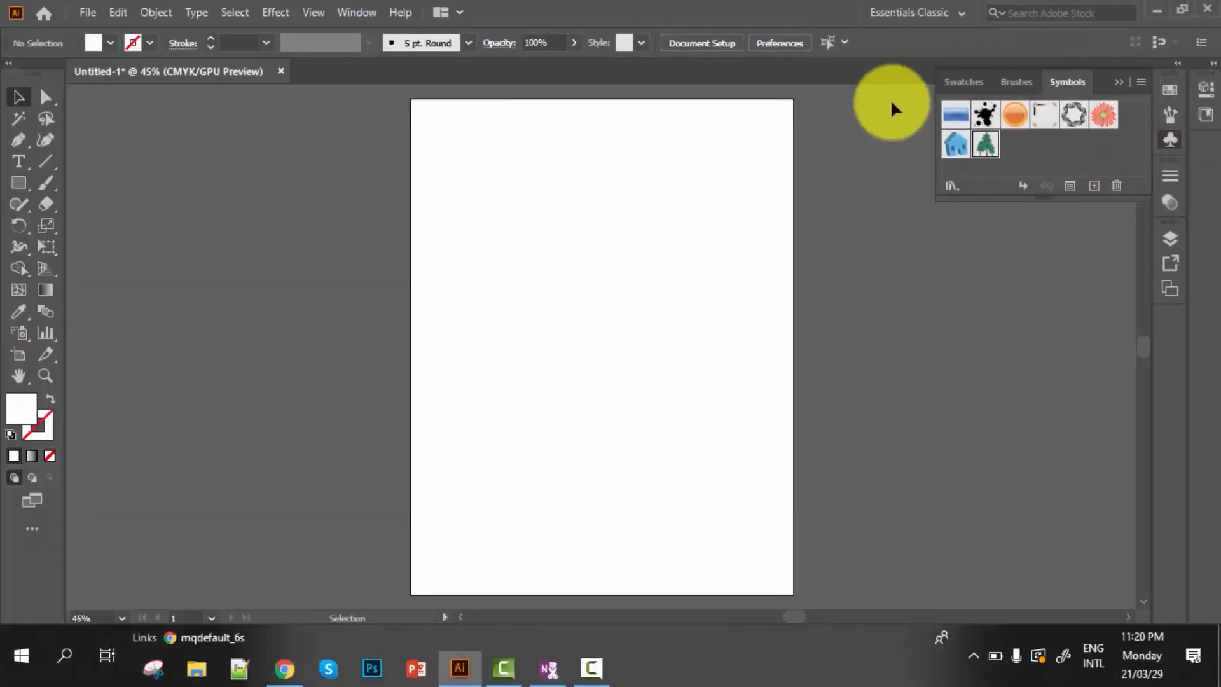
{"action": "left_click", "coordinate": [1142, 82]}
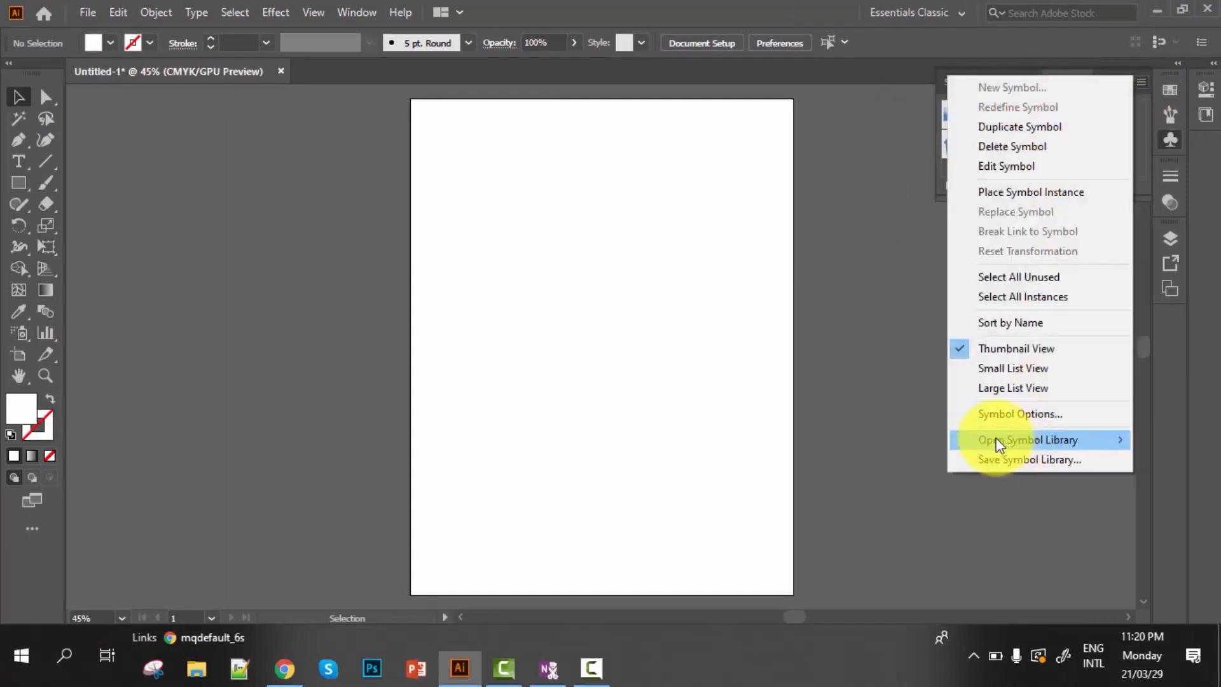
{"action": "mouse_move", "coordinate": [1025, 440]}
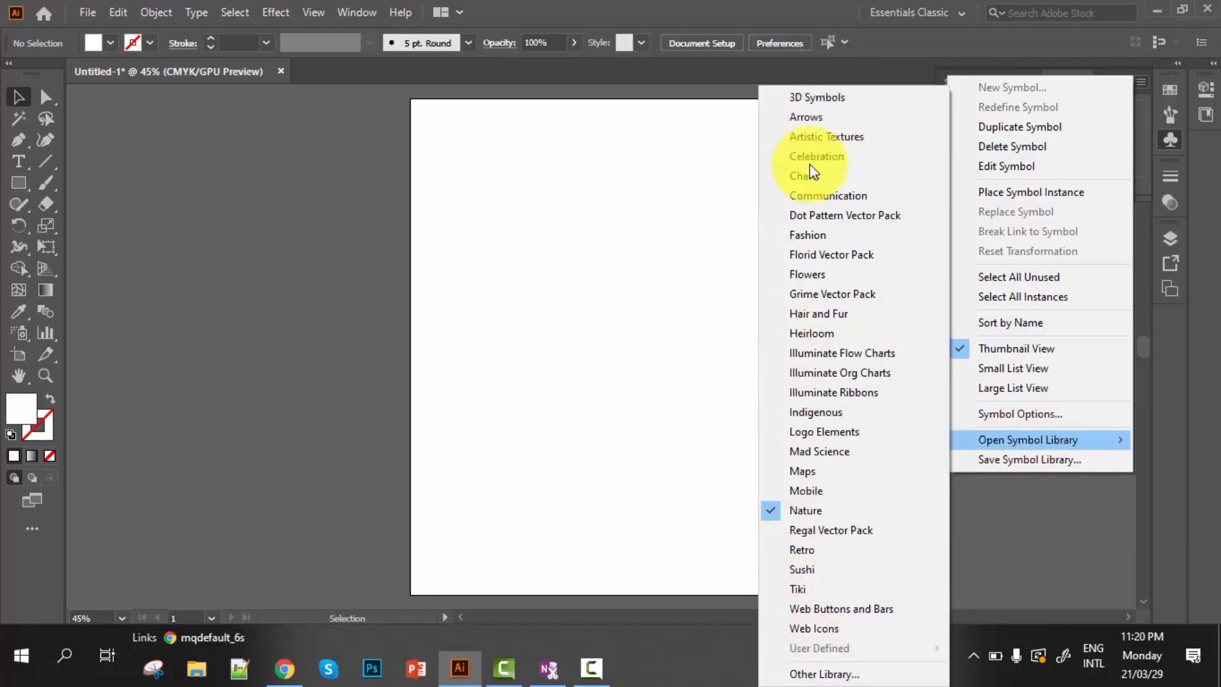
{"action": "left_click", "coordinate": [681, 346]}
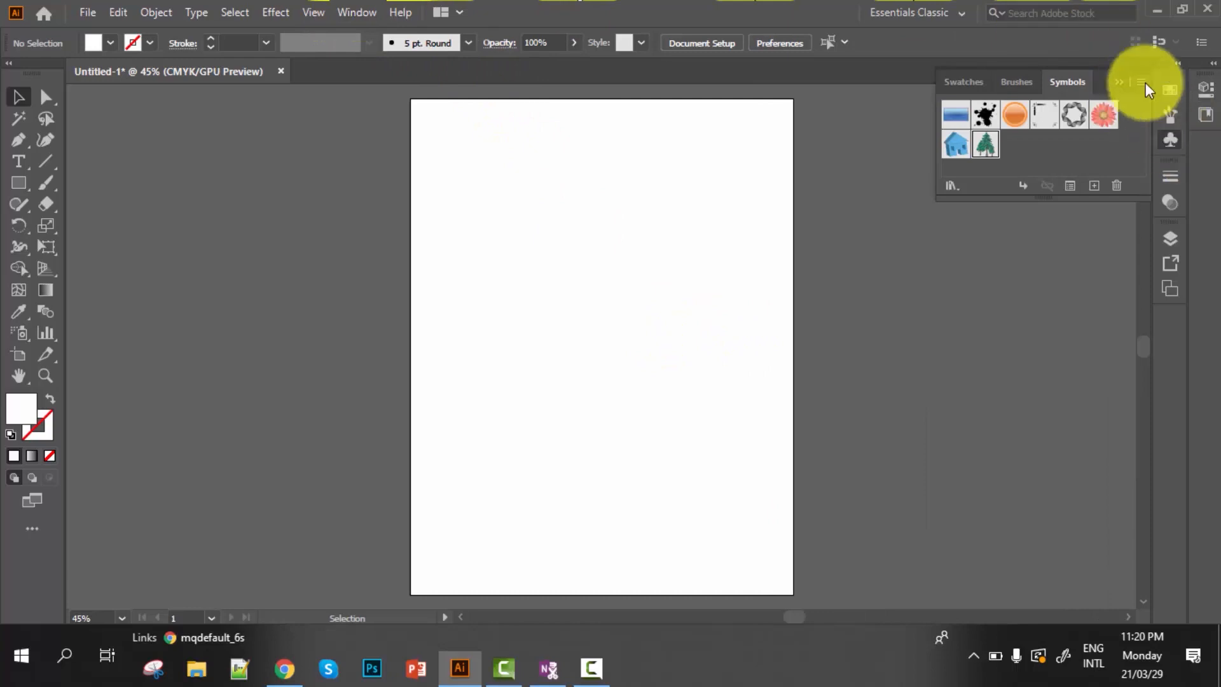
{"action": "left_click", "coordinate": [1118, 83]}
Show the Symbols panel, load the Nature symbol library and place it beside the artboard
{"action": "left_click", "coordinate": [347, 13]}
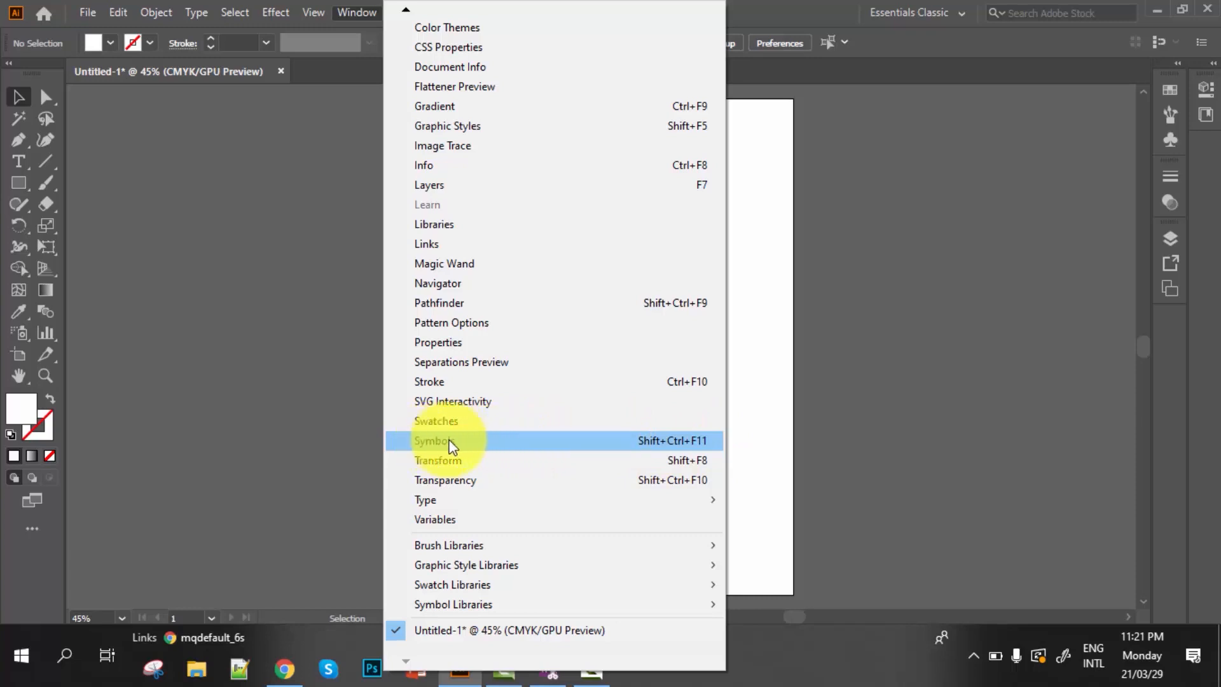
{"action": "left_click", "coordinate": [478, 440]}
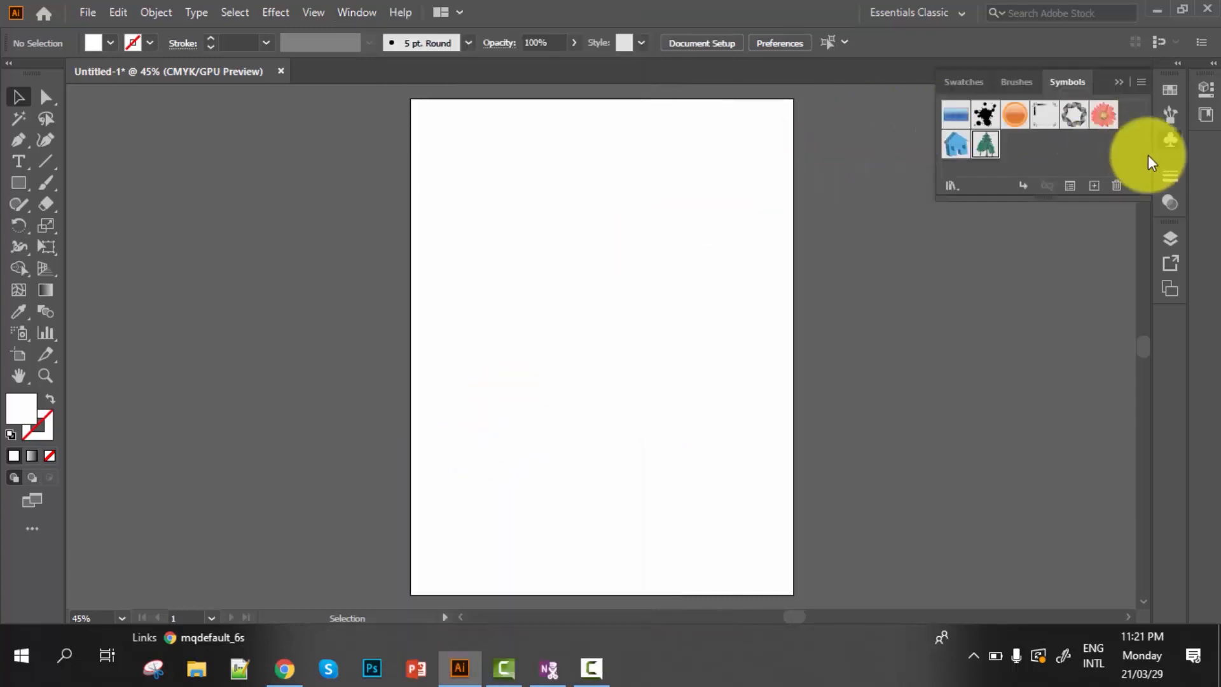
{"action": "left_click", "coordinate": [1141, 82]}
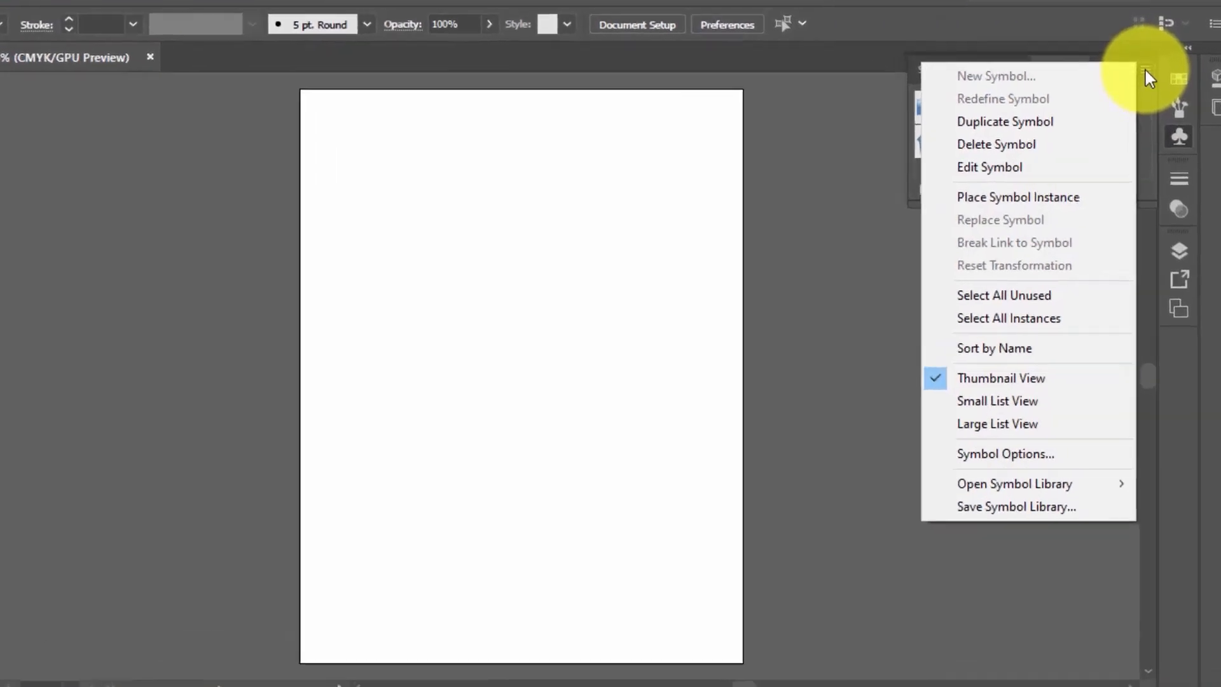
{"action": "mouse_move", "coordinate": [973, 484]}
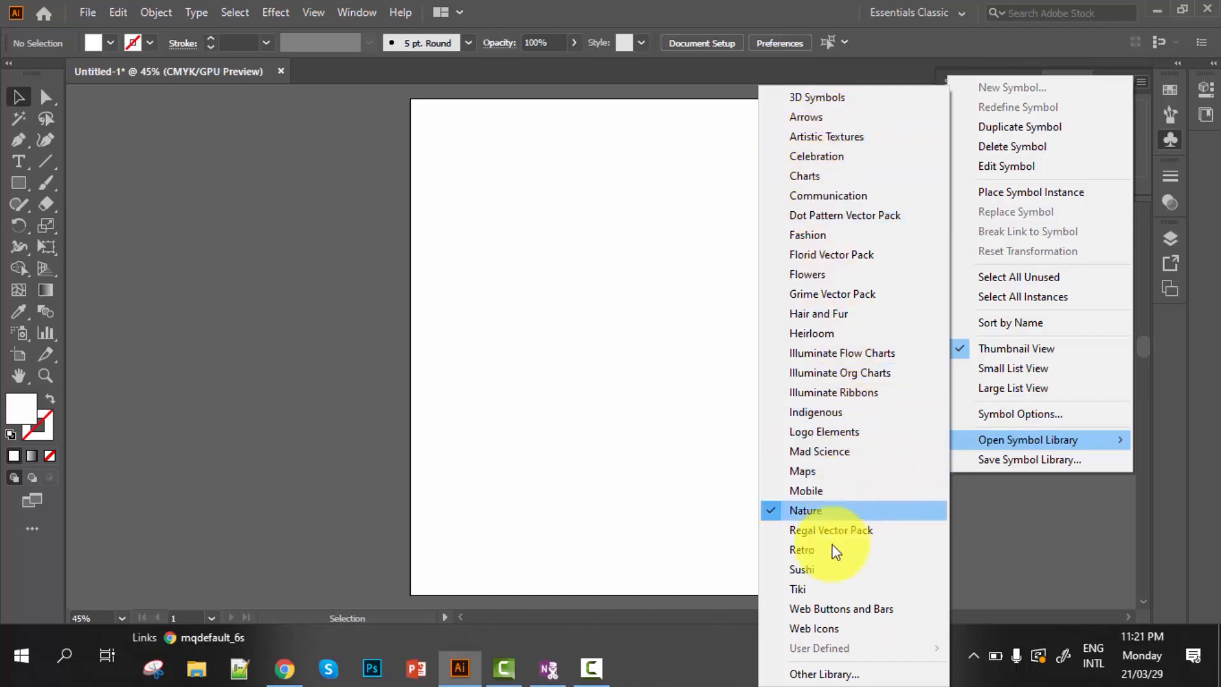
{"action": "left_click", "coordinate": [818, 515]}
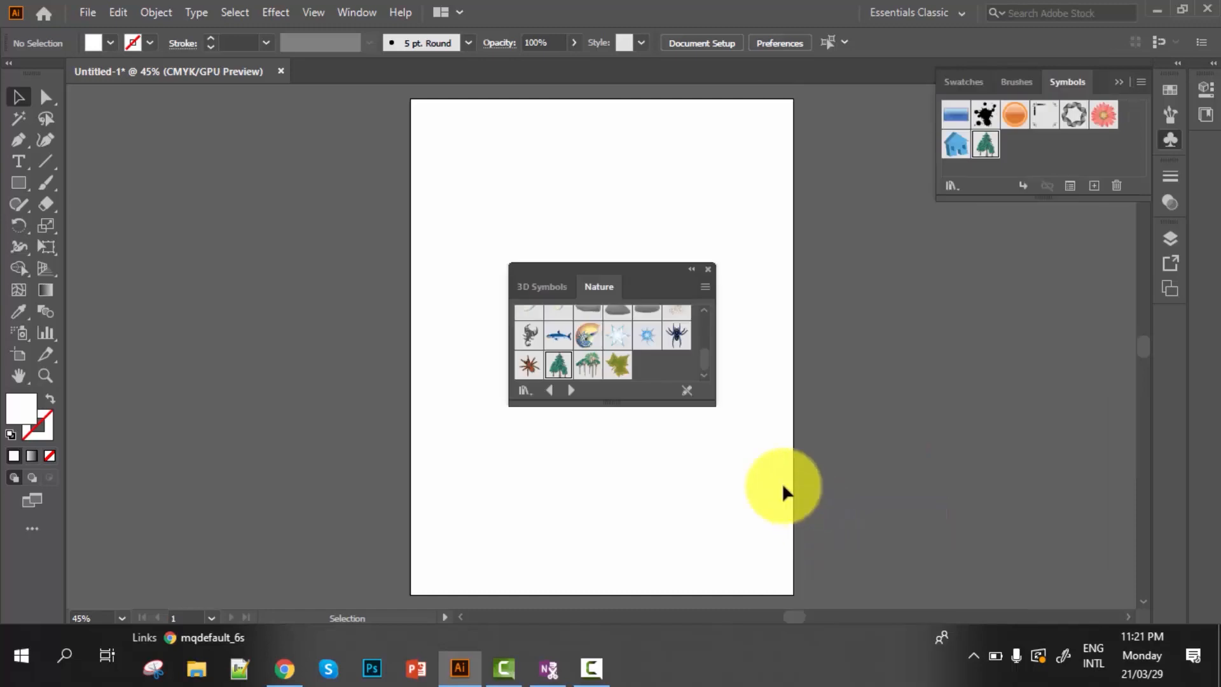
{"action": "left_click_drag", "start_coordinate": [642, 274], "coordinate": [954, 252]}
Spray the Nature library's pine tree symbol down the artboard's left side and diagonally down its right half with the Symbol Sprayer
{"action": "scroll", "coordinate": [948, 274], "scroll_direction": "up", "scroll_amount": 5}
{"action": "scroll", "coordinate": [859, 303], "scroll_direction": "up", "scroll_amount": 2}
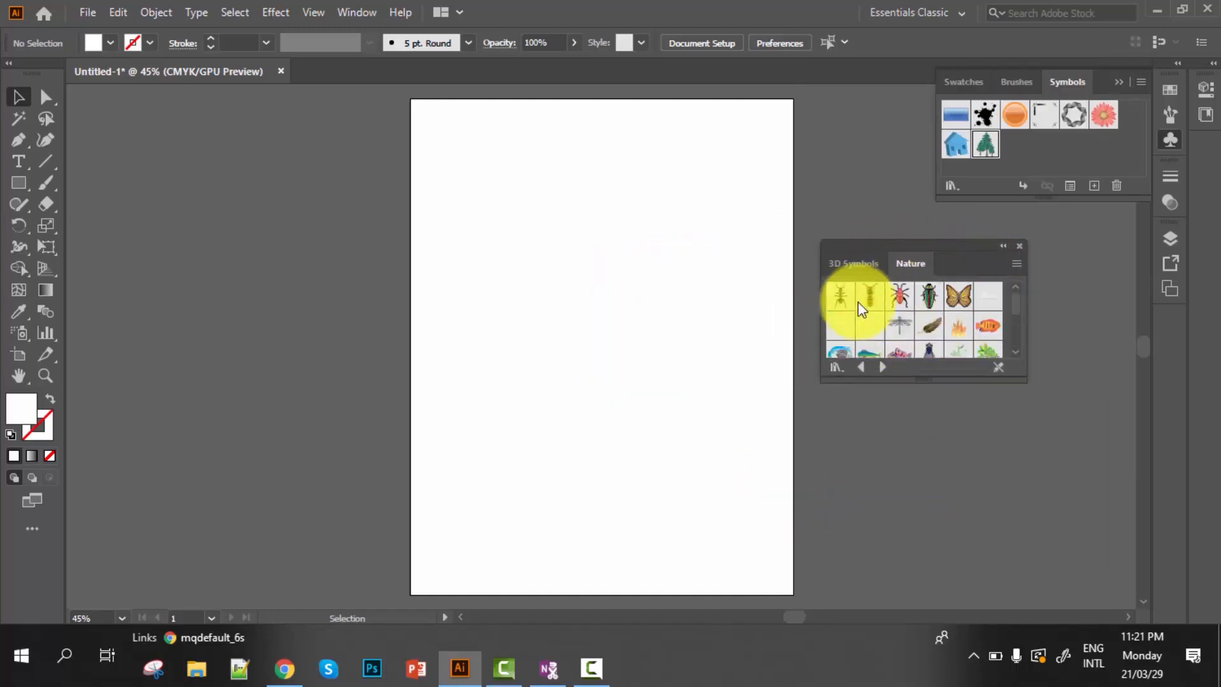
{"action": "scroll", "coordinate": [919, 322], "scroll_direction": "down", "scroll_amount": 5}
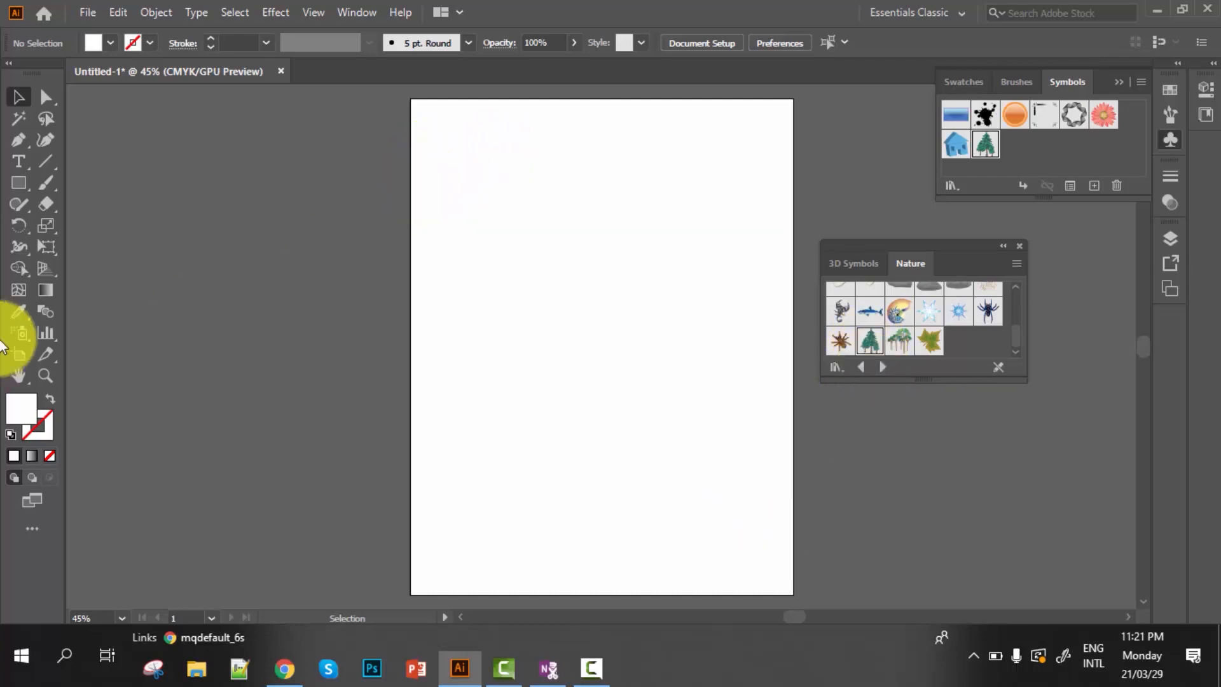
{"action": "mouse_move", "coordinate": [14, 330]}
{"action": "left_mouse_down"}
{"action": "mouse_move", "coordinate": [175, 333]}
{"action": "mouse_move", "coordinate": [152, 333]}
{"action": "left_mouse_up"}
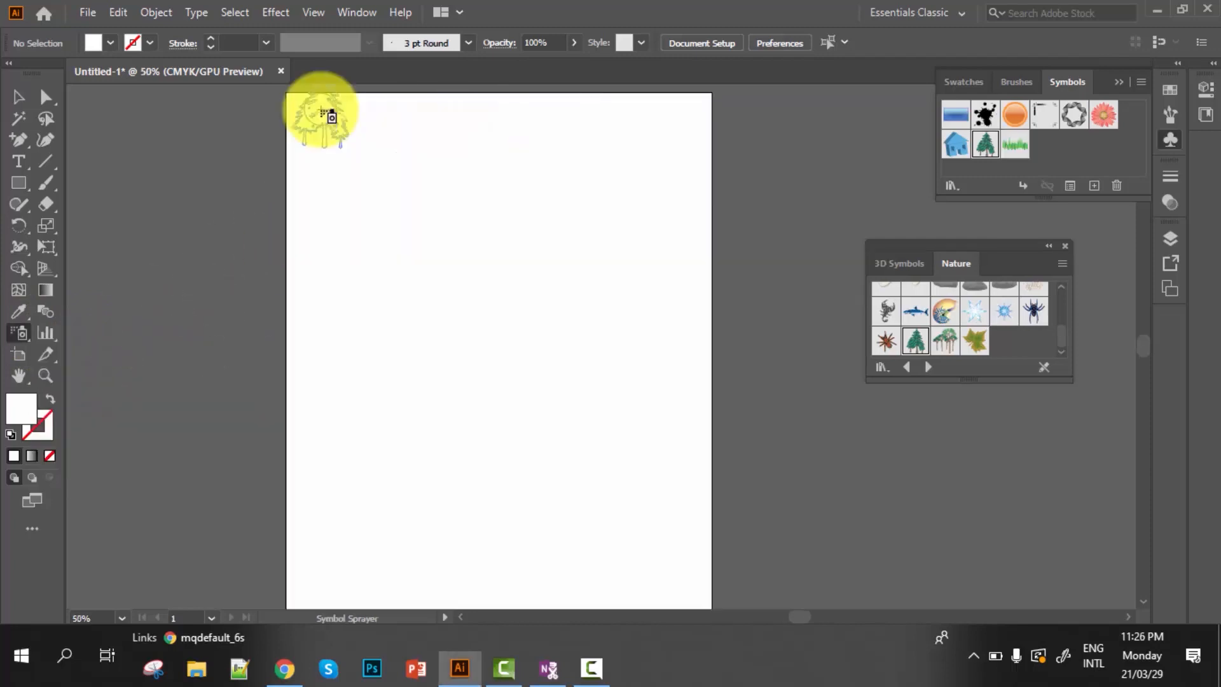
{"action": "mouse_move", "coordinate": [326, 114]}
{"action": "left_mouse_down"}
{"action": "mouse_move", "coordinate": [368, 335]}
{"action": "mouse_move", "coordinate": [364, 420]}
{"action": "left_mouse_up"}
{"action": "left_click_drag", "start_coordinate": [368, 509], "coordinate": [396, 581]}
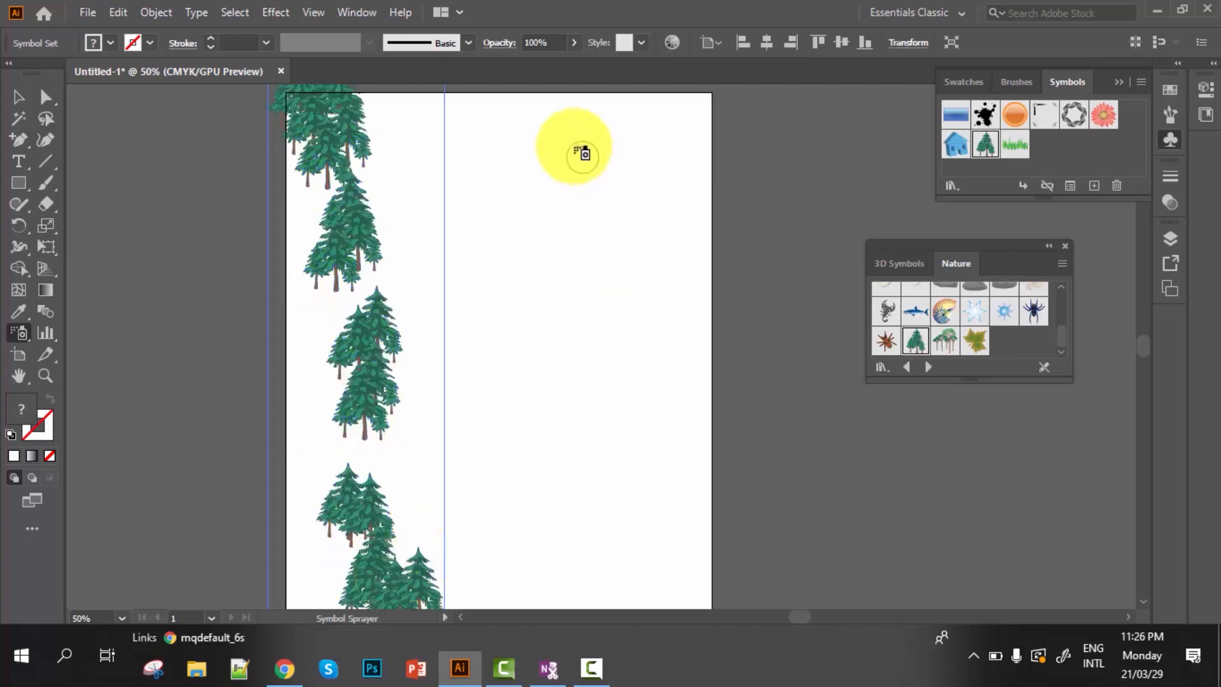
{"action": "mouse_move", "coordinate": [538, 124]}
{"action": "left_mouse_down"}
{"action": "mouse_move", "coordinate": [547, 207]}
{"action": "mouse_move", "coordinate": [674, 569]}
{"action": "left_mouse_up"}
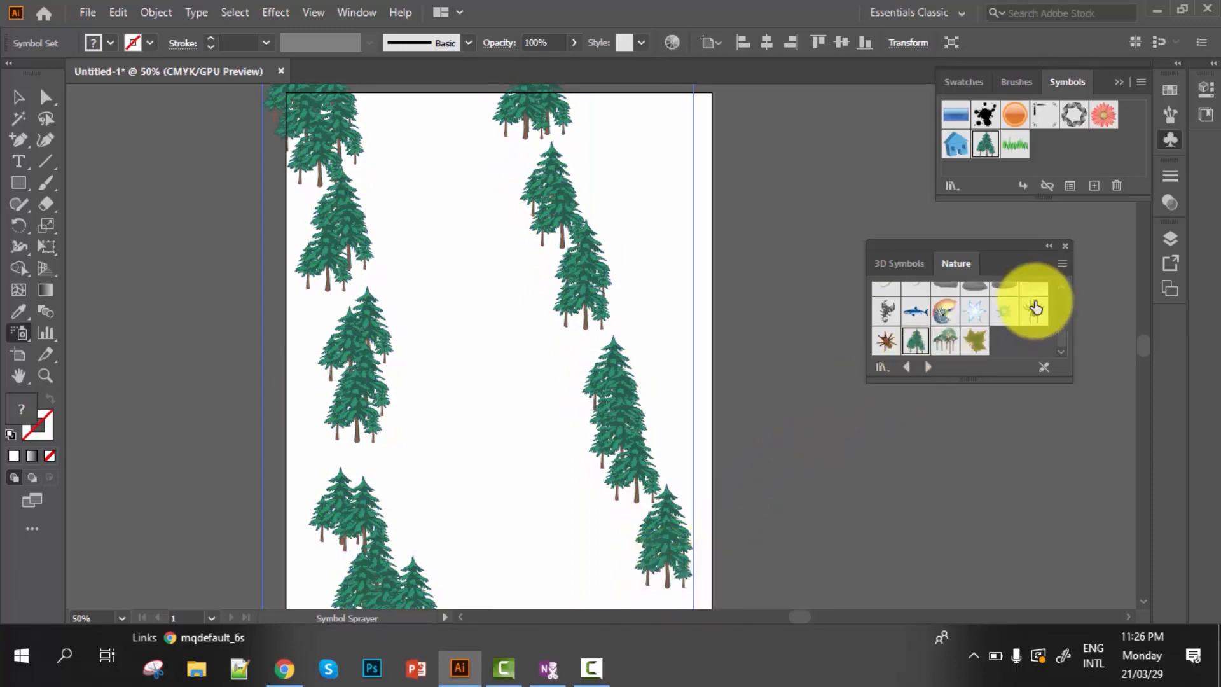
Spray a tuft-of-grass symbol from the Nature library across the lower part of the artboard
{"action": "scroll", "coordinate": [1035, 309], "scroll_direction": "up", "scroll_amount": 3}
{"action": "scroll", "coordinate": [1028, 321], "scroll_direction": "up", "scroll_amount": 2}
{"action": "scroll", "coordinate": [963, 341], "scroll_direction": "down", "scroll_amount": 2}
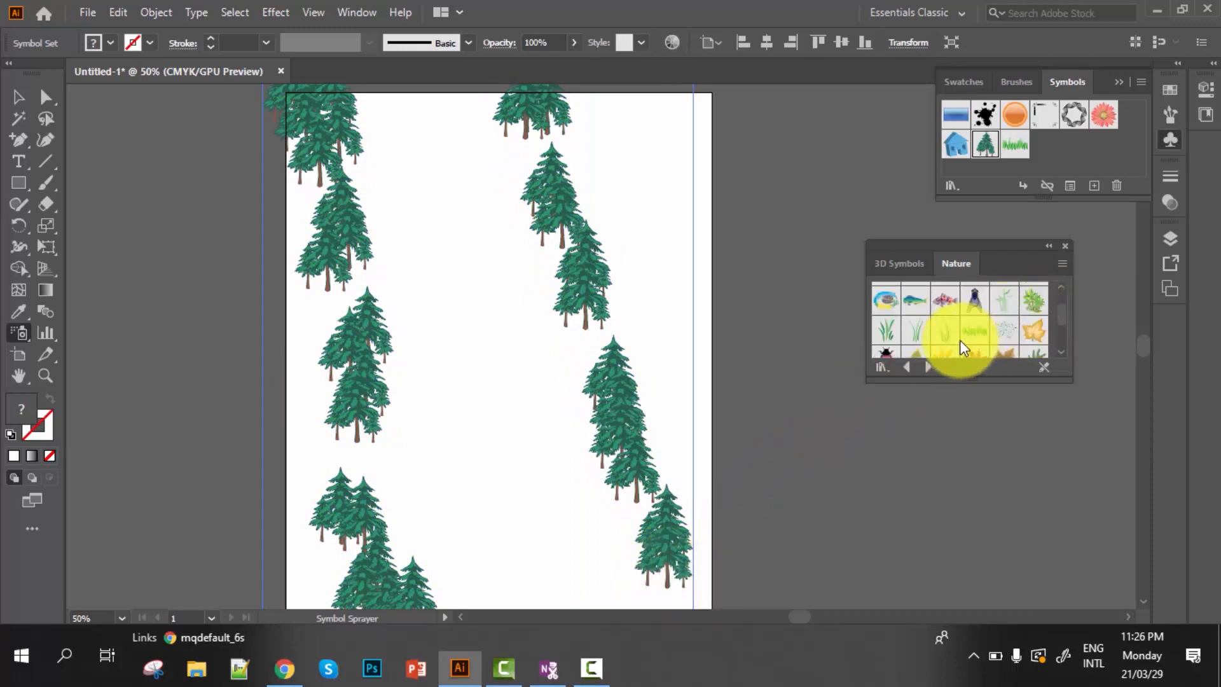
{"action": "scroll", "coordinate": [922, 331], "scroll_direction": "up", "scroll_amount": 2}
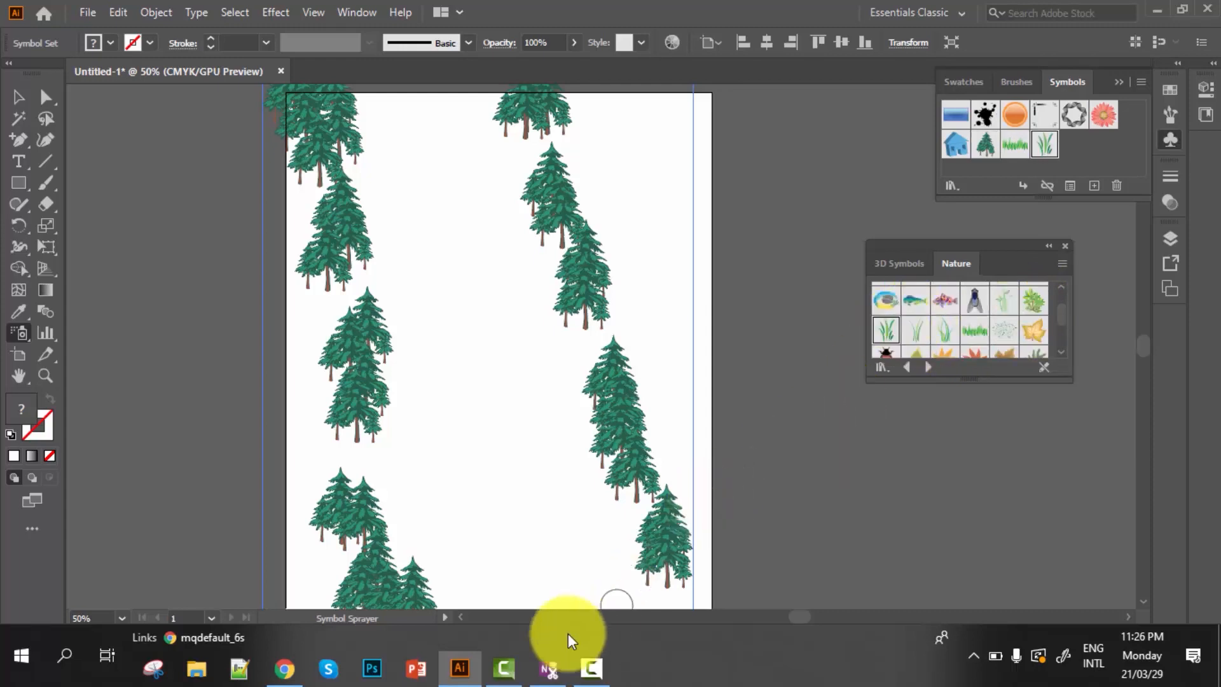
{"action": "mouse_move", "coordinate": [525, 591]}
{"action": "left_mouse_down"}
{"action": "mouse_move", "coordinate": [665, 590]}
{"action": "mouse_move", "coordinate": [560, 606]}
{"action": "mouse_move", "coordinate": [614, 577]}
{"action": "mouse_move", "coordinate": [510, 603]}
{"action": "mouse_move", "coordinate": [442, 601]}
{"action": "mouse_move", "coordinate": [678, 578]}
{"action": "mouse_move", "coordinate": [590, 564]}
{"action": "mouse_move", "coordinate": [526, 585]}
{"action": "mouse_move", "coordinate": [490, 577]}
{"action": "mouse_move", "coordinate": [441, 589]}
{"action": "mouse_move", "coordinate": [447, 565]}
{"action": "mouse_move", "coordinate": [437, 572]}
{"action": "mouse_move", "coordinate": [613, 526]}
{"action": "left_mouse_up"}
{"action": "scroll", "coordinate": [573, 541], "scroll_direction": "down", "scroll_amount": 2}
{"action": "scroll", "coordinate": [614, 526], "scroll_direction": "up", "scroll_amount": 3}
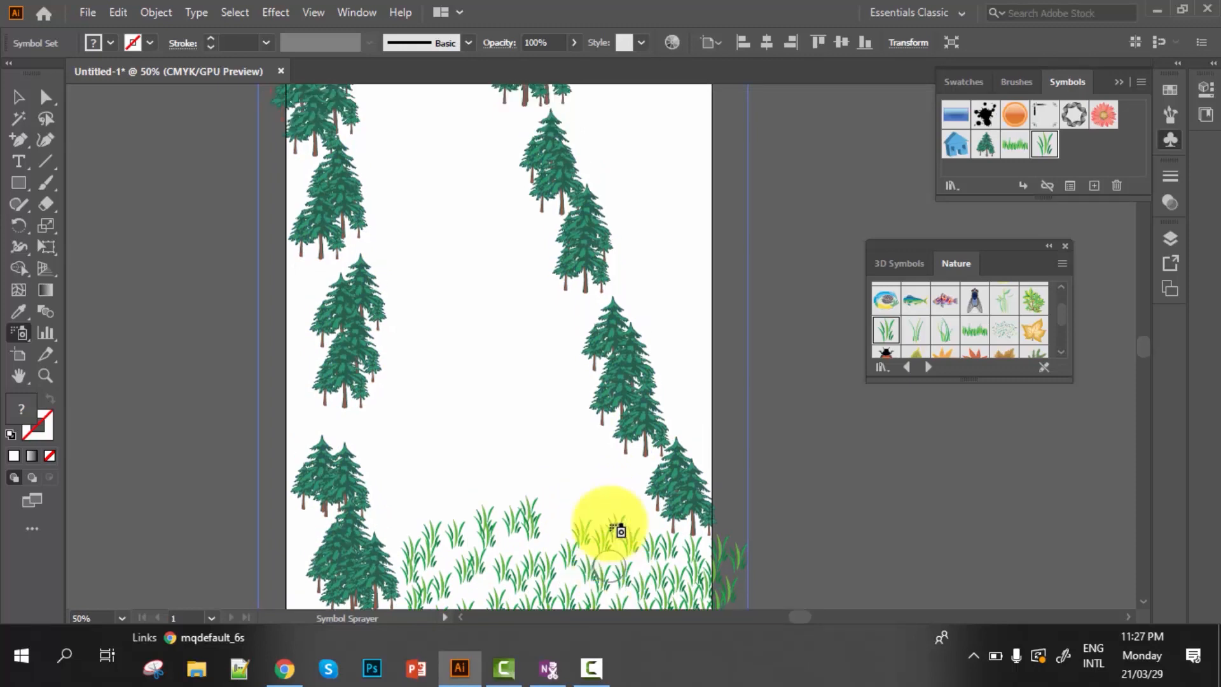
Open the 3D Symbols library and choose the blue house symbol
{"action": "left_click", "coordinate": [1062, 264]}
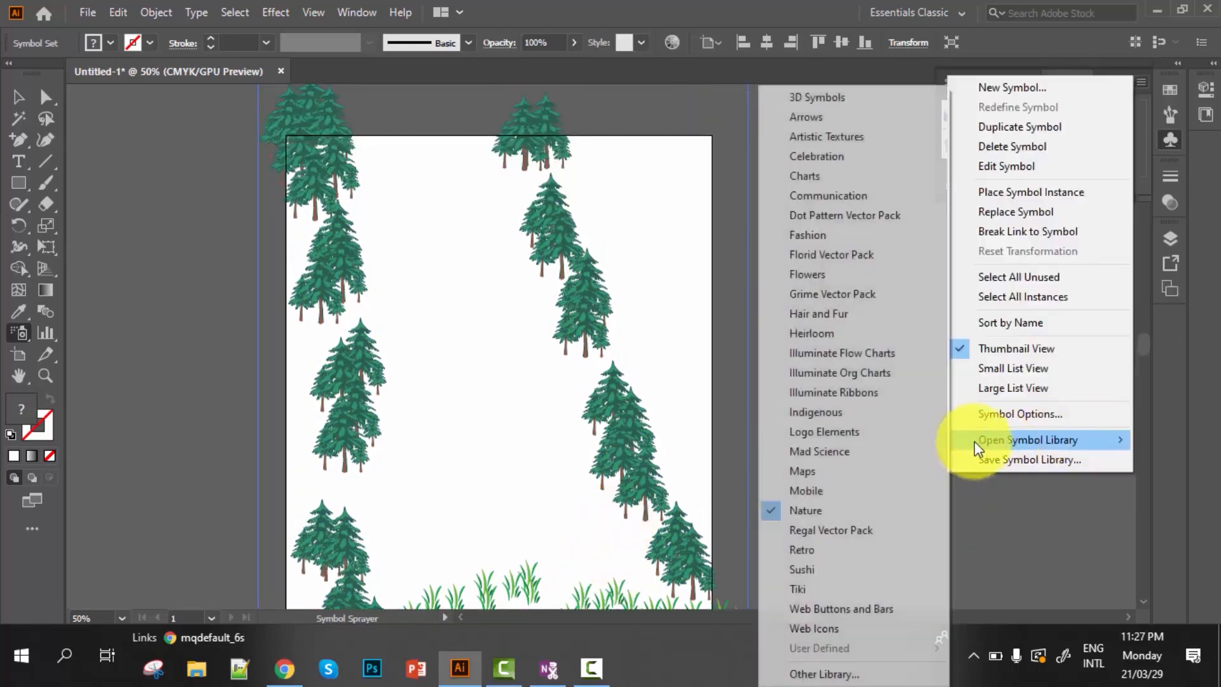
{"action": "mouse_move", "coordinate": [1049, 447]}
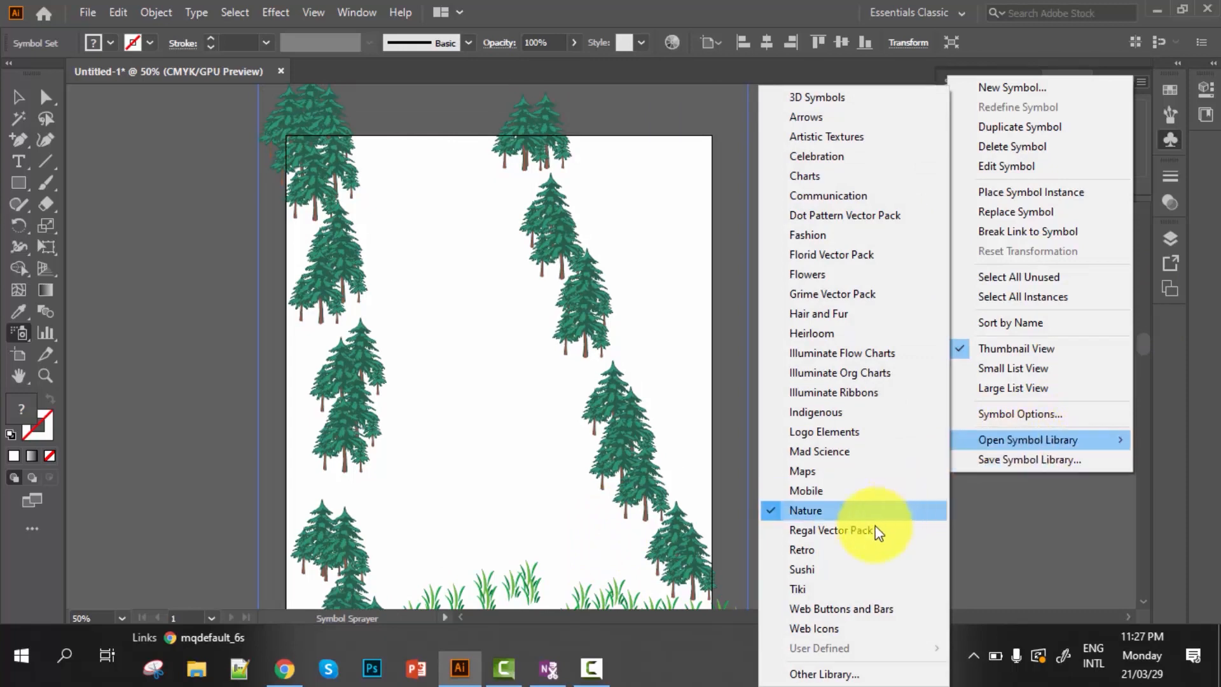
{"action": "left_click", "coordinate": [844, 98]}
{"action": "scroll", "coordinate": [956, 342], "scroll_direction": "down", "scroll_amount": 2}
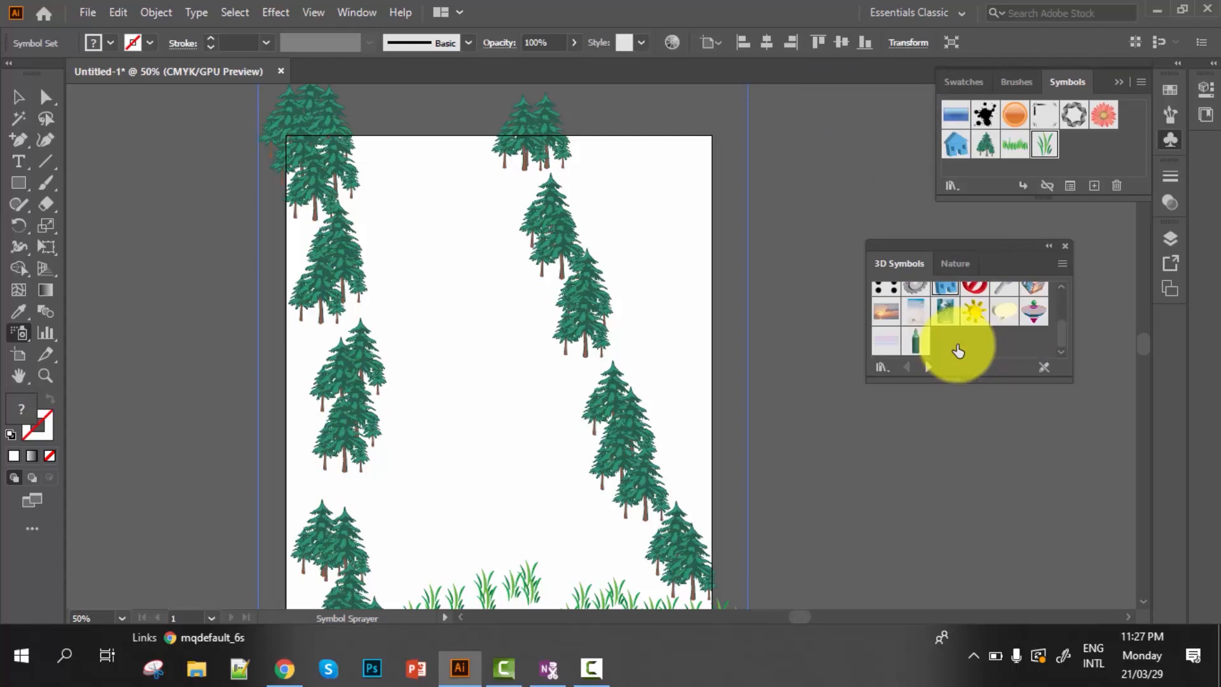
{"action": "scroll", "coordinate": [957, 351], "scroll_direction": "up", "scroll_amount": 2}
{"action": "left_click", "coordinate": [945, 335]}
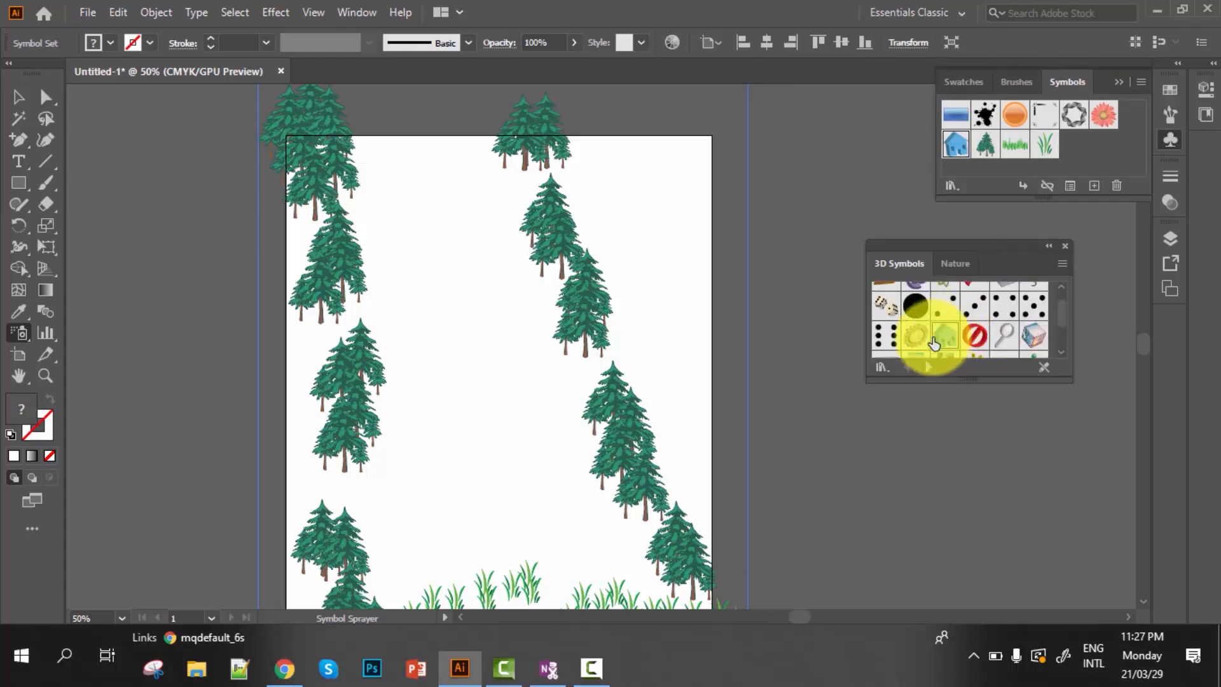
Spray blue houses along the artboard's right edge, from the upper corner down beside the diagonal row of trees
{"action": "left_click_drag", "start_coordinate": [593, 180], "coordinate": [598, 181]}
{"action": "left_click_drag", "start_coordinate": [633, 249], "coordinate": [640, 273]}
{"action": "left_click_drag", "start_coordinate": [681, 376], "coordinate": [692, 401]}
{"action": "left_click_drag", "start_coordinate": [618, 326], "coordinate": [666, 428]}
{"action": "left_click", "coordinate": [667, 436]}
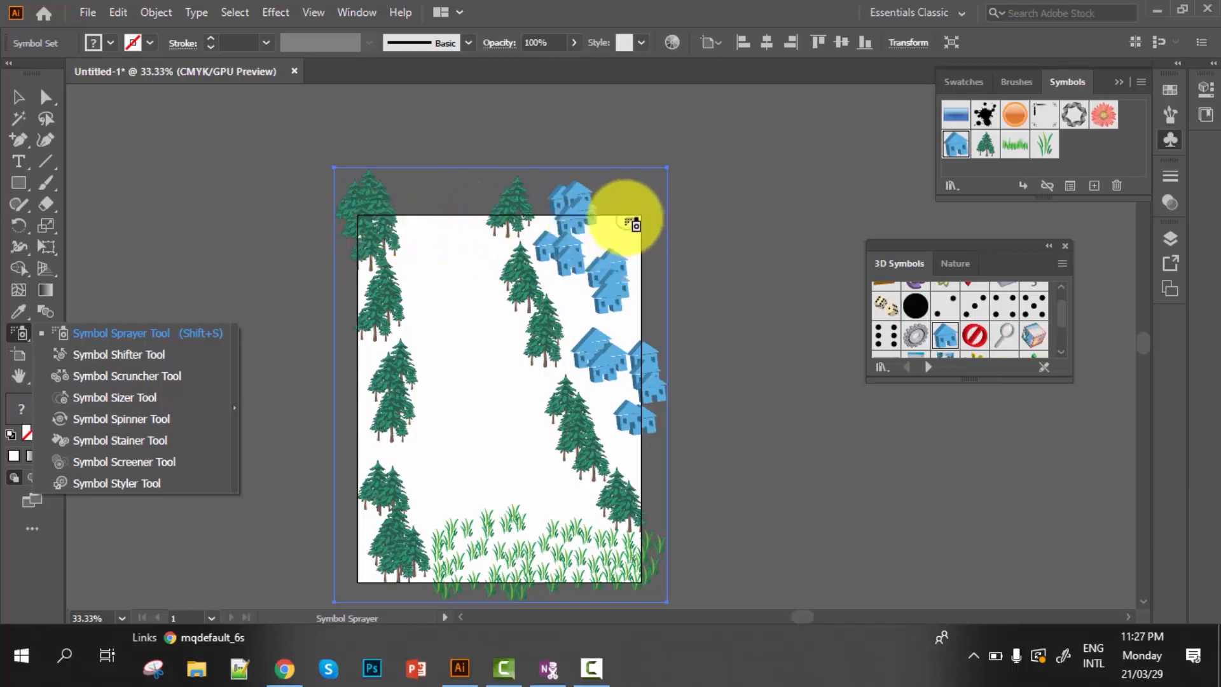
{"action": "left_click_drag", "start_coordinate": [624, 219], "coordinate": [636, 280]}
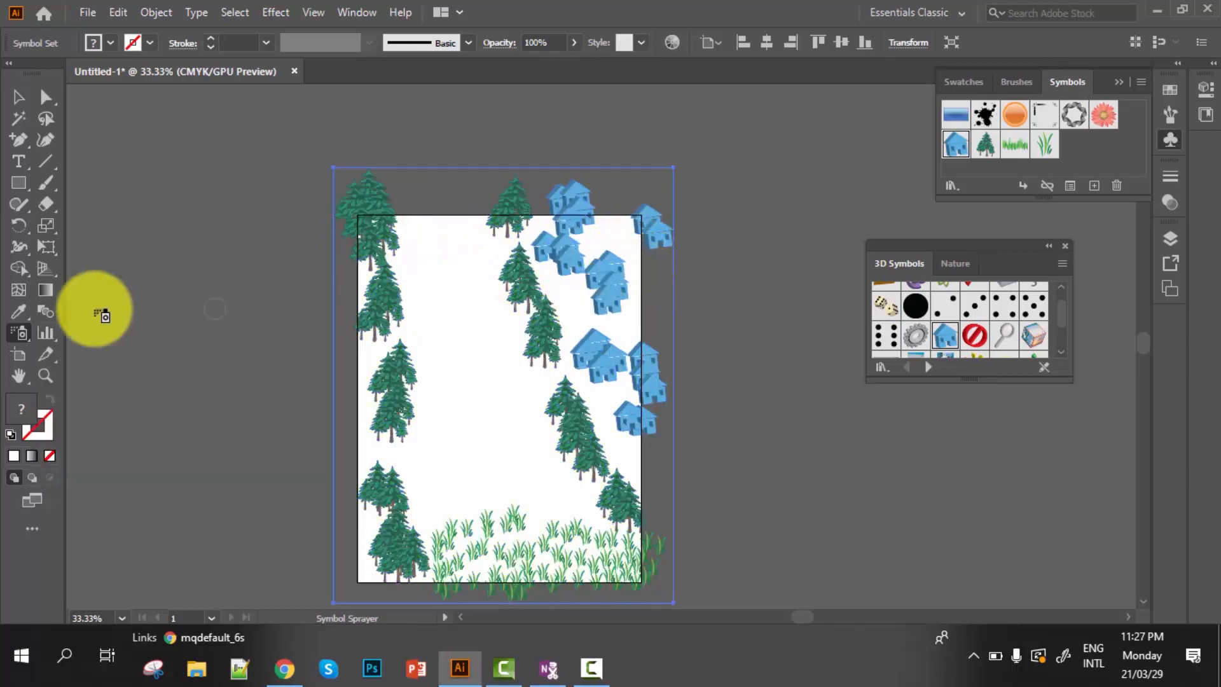
Examine the Symbolism Tools Options for the Symbol Sprayer, including the Scrunch, Size and Spin choices
{"action": "double_click", "coordinate": [20, 335]}
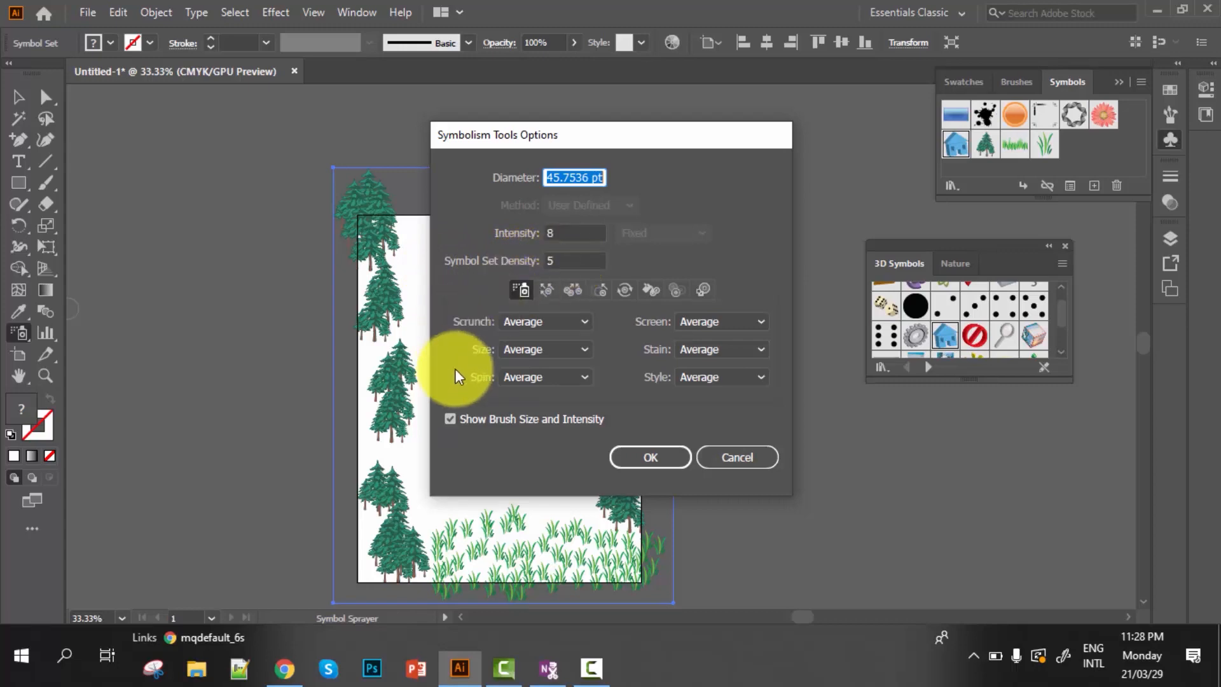
{"action": "left_click", "coordinate": [586, 319]}
{"action": "left_click", "coordinate": [586, 319]}
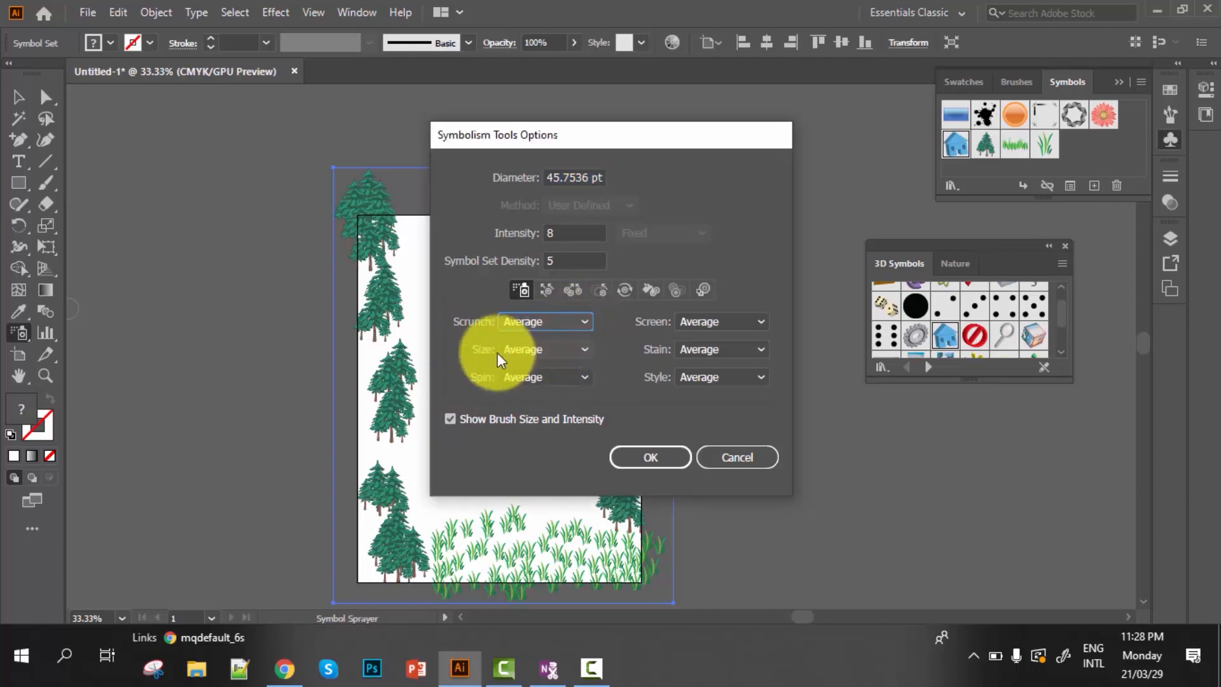
{"action": "left_click", "coordinate": [585, 346]}
{"action": "left_click", "coordinate": [585, 347]}
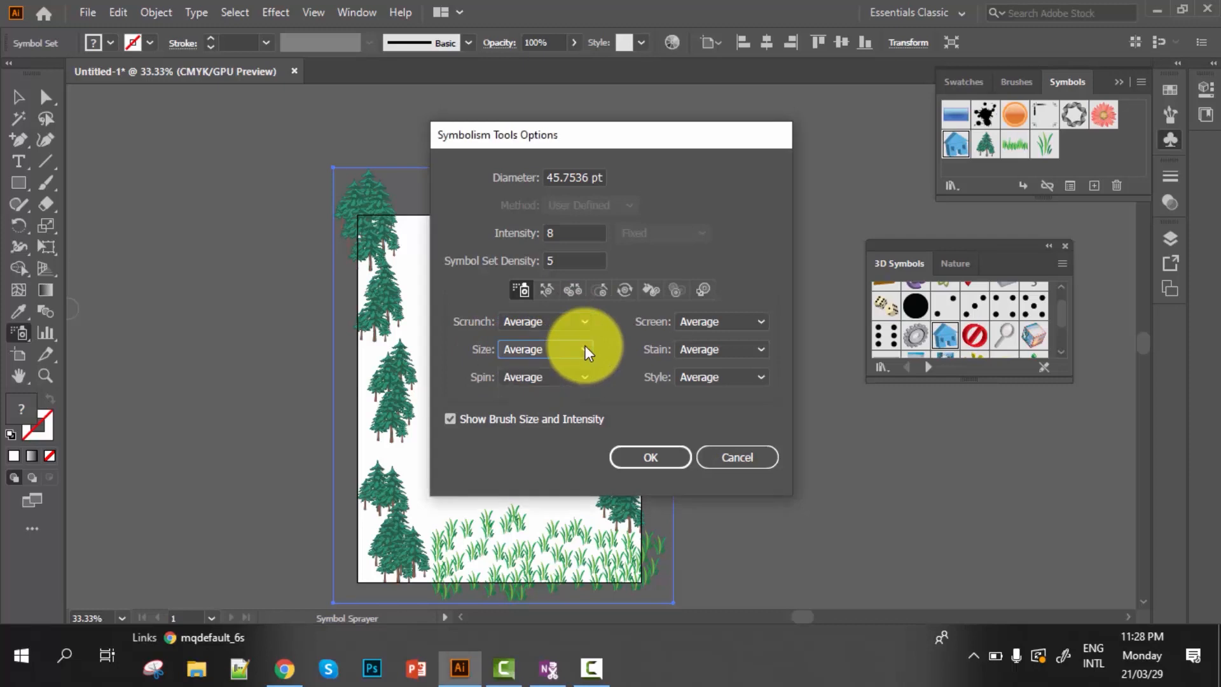
{"action": "left_click", "coordinate": [579, 375]}
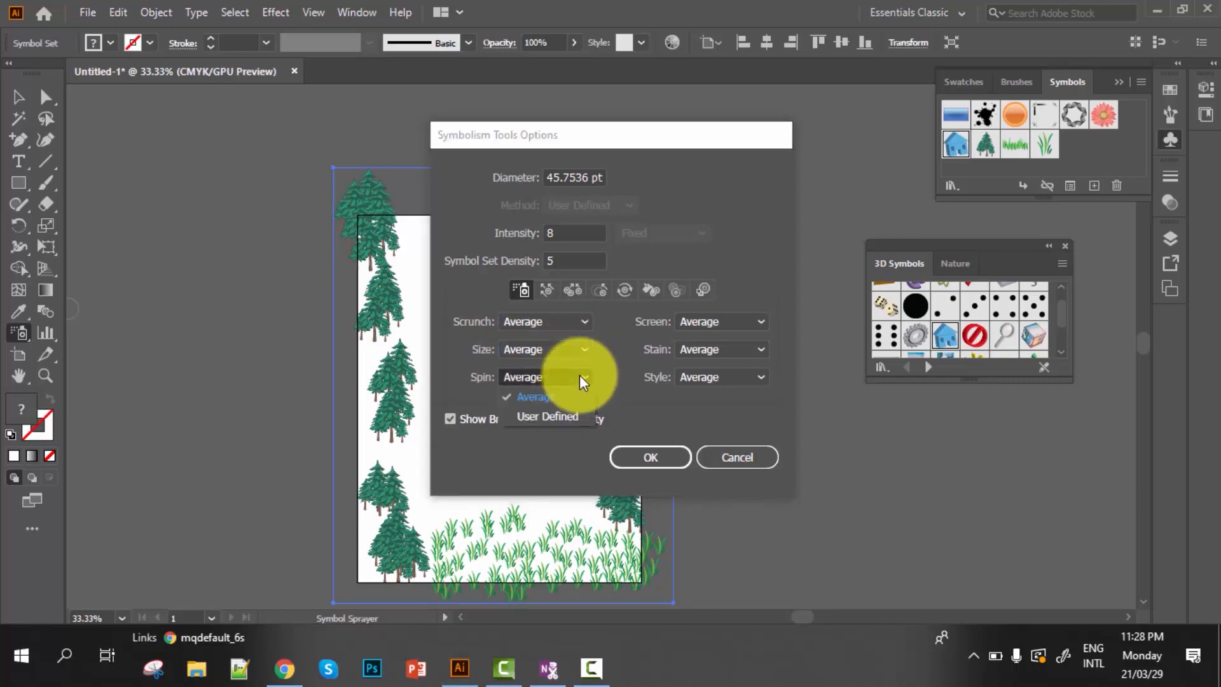
{"action": "left_click", "coordinate": [578, 375]}
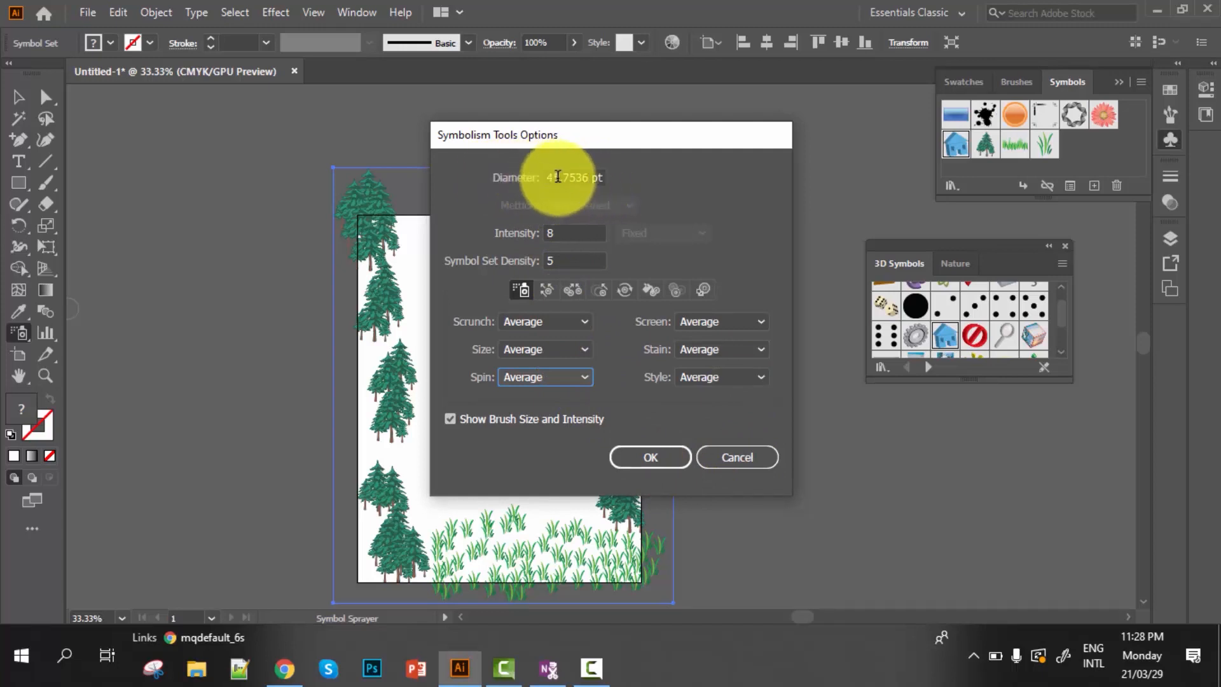
{"action": "left_click", "coordinate": [656, 458]}
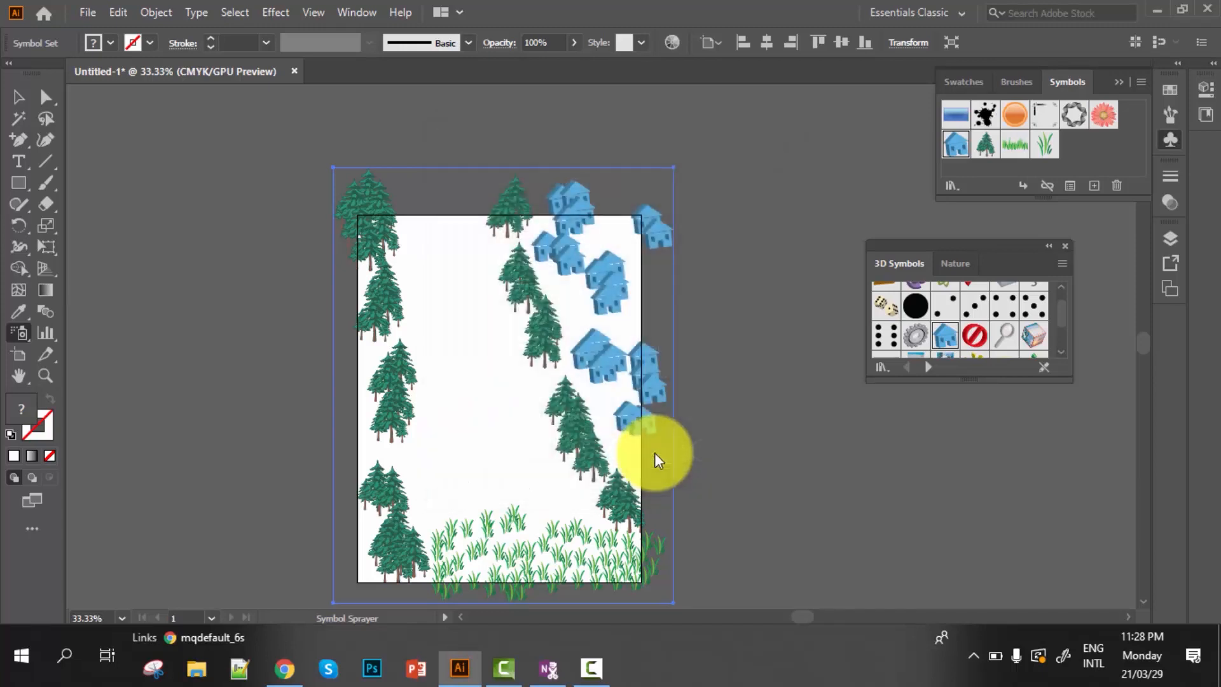
Shift the trees at the artboard's upper edge and the upper group of blue houses with the Symbol Shifter tool
{"action": "left_click", "coordinate": [28, 334]}
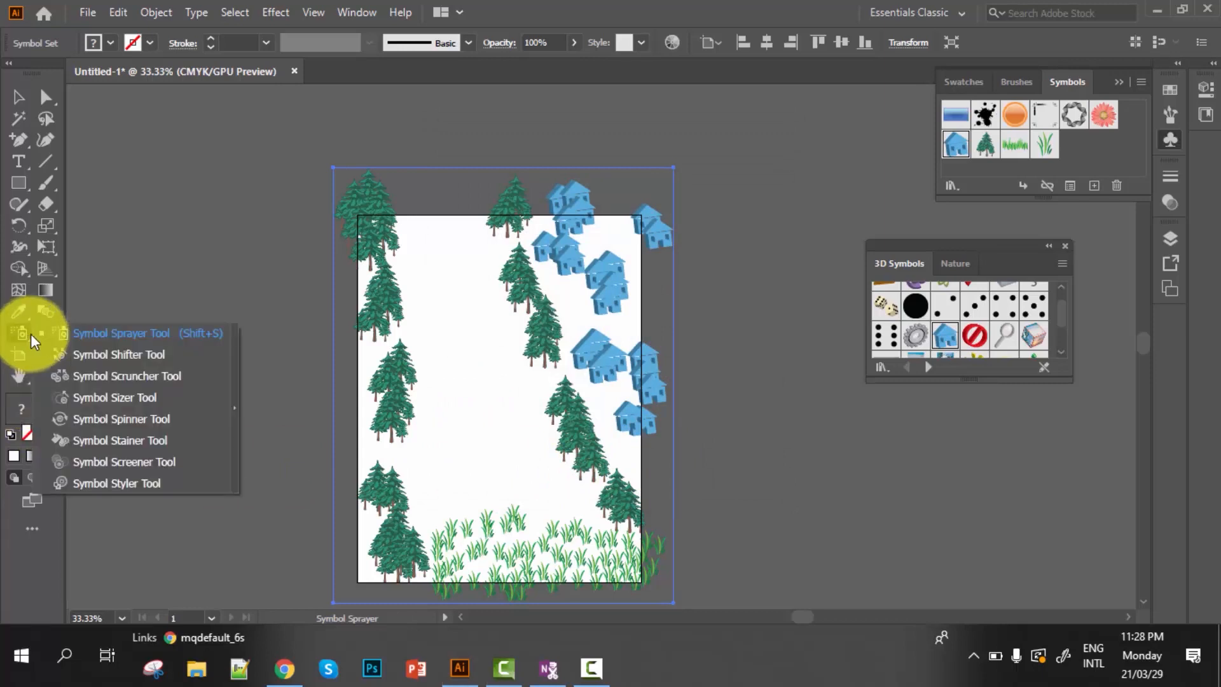
{"action": "left_click", "coordinate": [120, 354]}
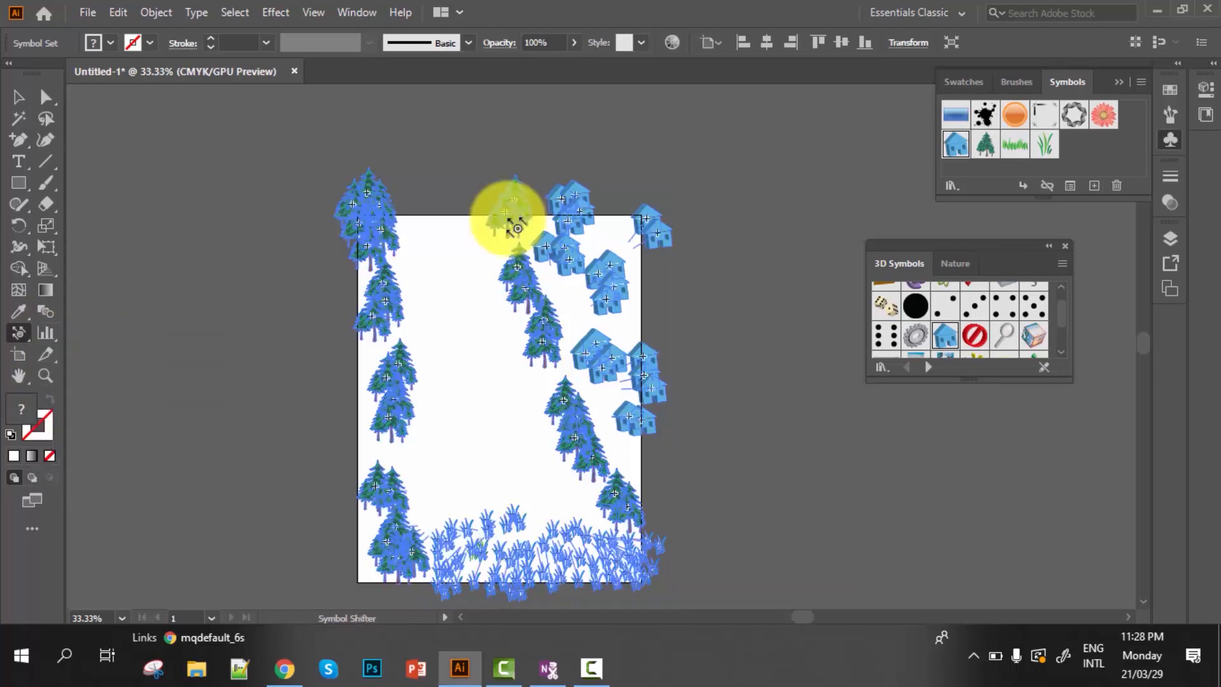
{"action": "mouse_move", "coordinate": [513, 219]}
{"action": "left_mouse_down"}
{"action": "mouse_move", "coordinate": [494, 235]}
{"action": "mouse_move", "coordinate": [522, 230]}
{"action": "left_mouse_up"}
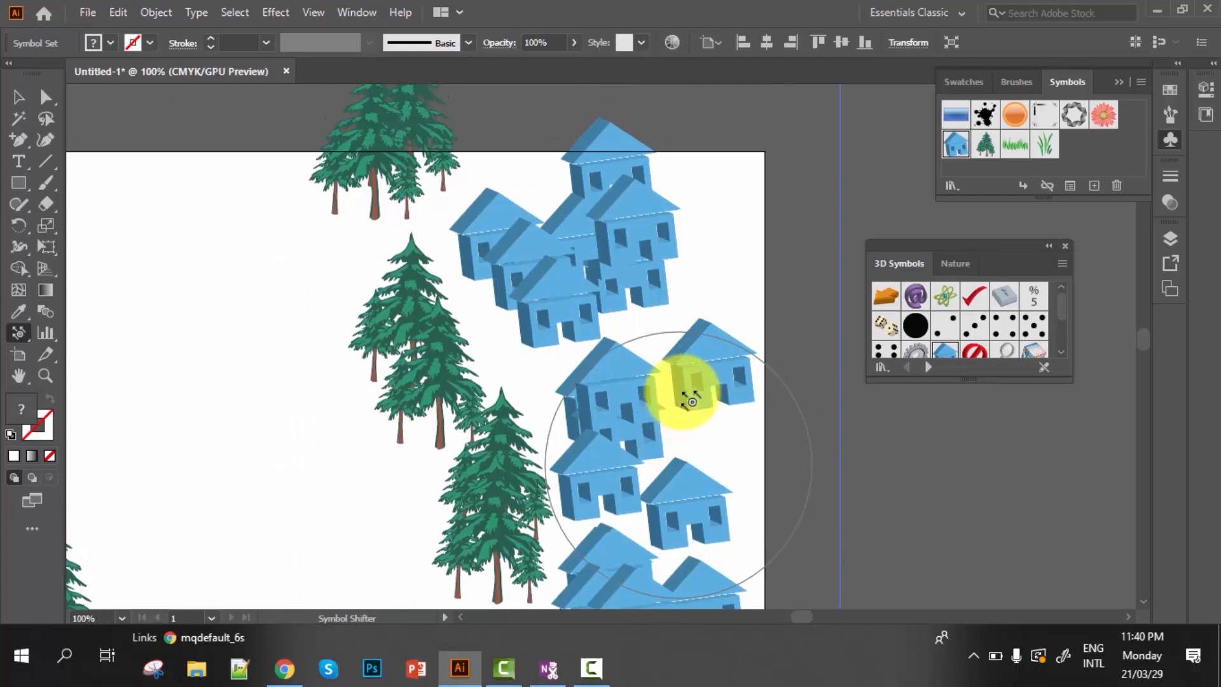
{"action": "mouse_move", "coordinate": [681, 381]}
{"action": "left_mouse_down"}
{"action": "mouse_move", "coordinate": [668, 272]}
{"action": "mouse_move", "coordinate": [621, 232]}
{"action": "mouse_move", "coordinate": [722, 253]}
{"action": "mouse_move", "coordinate": [632, 282]}
{"action": "left_mouse_up"}
{"action": "mouse_move", "coordinate": [503, 227]}
{"action": "left_mouse_down"}
{"action": "mouse_move", "coordinate": [471, 170]}
{"action": "mouse_move", "coordinate": [534, 234]}
{"action": "left_mouse_up"}
Shift the middle and lower blue houses along the artboard's right edge to spread them beside the trees
{"action": "scroll", "coordinate": [535, 234], "scroll_direction": "down", "scroll_amount": 2}
{"action": "left_click_drag", "start_coordinate": [603, 302], "coordinate": [533, 303]}
{"action": "scroll", "coordinate": [736, 346], "scroll_direction": "down", "scroll_amount": 5}
{"action": "left_click_drag", "start_coordinate": [697, 353], "coordinate": [690, 327]}
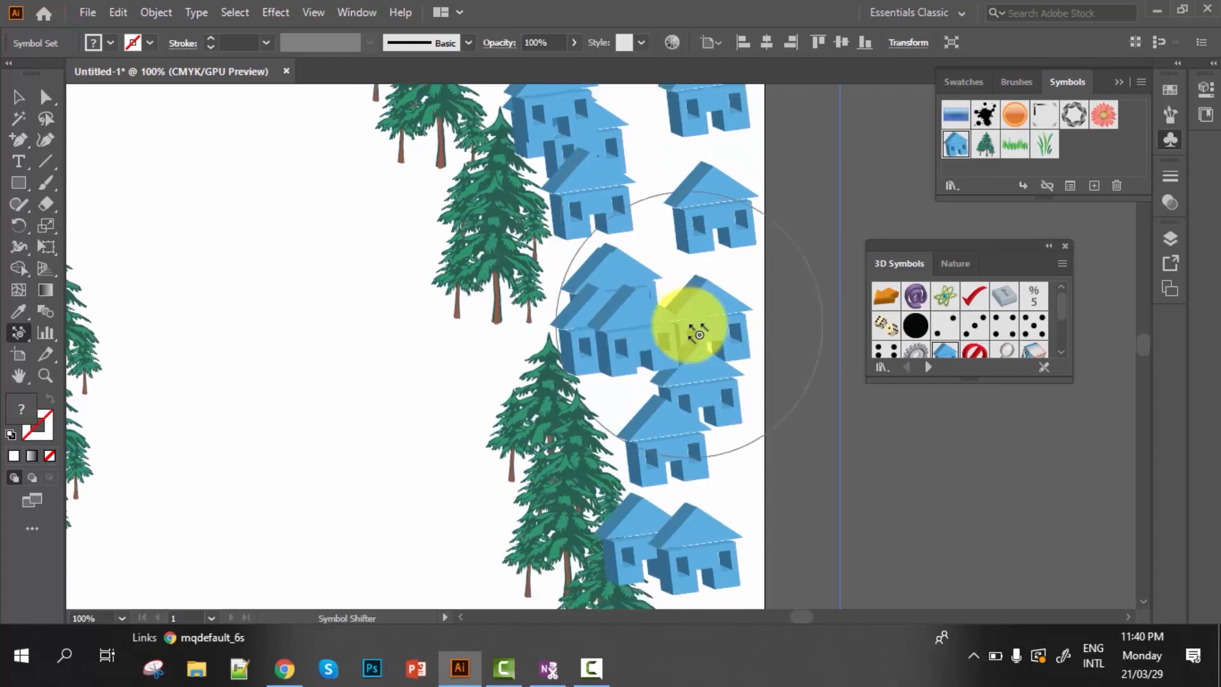
{"action": "scroll", "coordinate": [703, 422], "scroll_direction": "down", "scroll_amount": 7}
{"action": "mouse_move", "coordinate": [697, 446]}
{"action": "left_mouse_down"}
{"action": "mouse_move", "coordinate": [749, 482]}
{"action": "mouse_move", "coordinate": [722, 453]}
{"action": "mouse_move", "coordinate": [720, 374]}
{"action": "mouse_move", "coordinate": [743, 384]}
{"action": "mouse_move", "coordinate": [604, 365]}
{"action": "mouse_move", "coordinate": [505, 318]}
{"action": "mouse_move", "coordinate": [584, 320]}
{"action": "mouse_move", "coordinate": [536, 323]}
{"action": "mouse_move", "coordinate": [565, 224]}
{"action": "mouse_move", "coordinate": [531, 207]}
{"action": "left_mouse_up"}
{"action": "mouse_move", "coordinate": [666, 317]}
{"action": "left_mouse_down"}
{"action": "mouse_move", "coordinate": [681, 288]}
{"action": "mouse_move", "coordinate": [637, 315]}
{"action": "mouse_move", "coordinate": [665, 310]}
{"action": "left_mouse_up"}
{"action": "scroll", "coordinate": [673, 373], "scroll_direction": "up", "scroll_amount": 3}
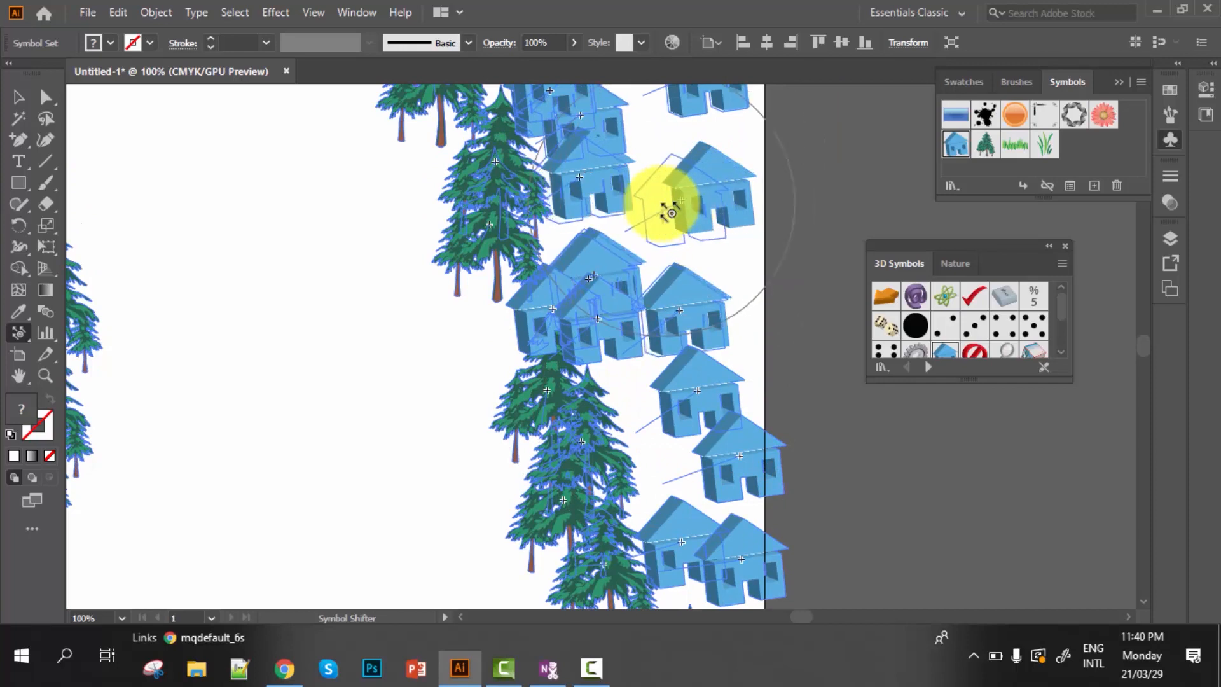
{"action": "left_click_drag", "start_coordinate": [663, 212], "coordinate": [663, 212]}
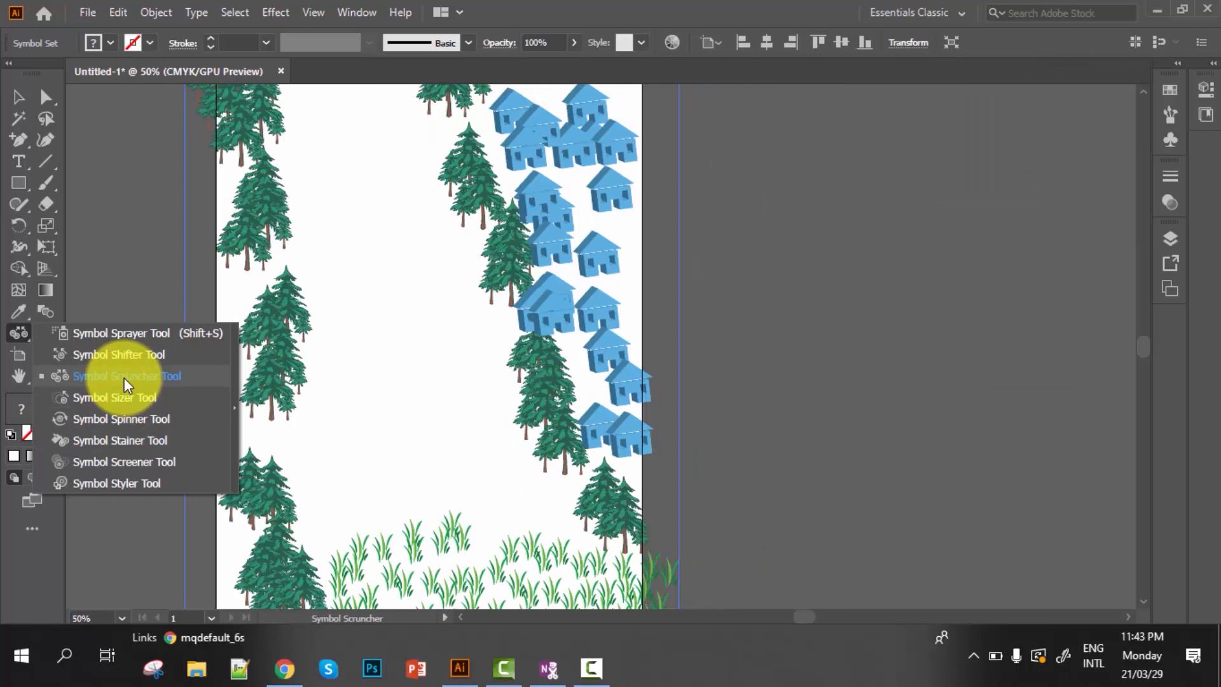
Push the upper blue houses apart and pull them back together with the Symbol Scruncher tool
{"action": "left_click", "coordinate": [124, 377]}
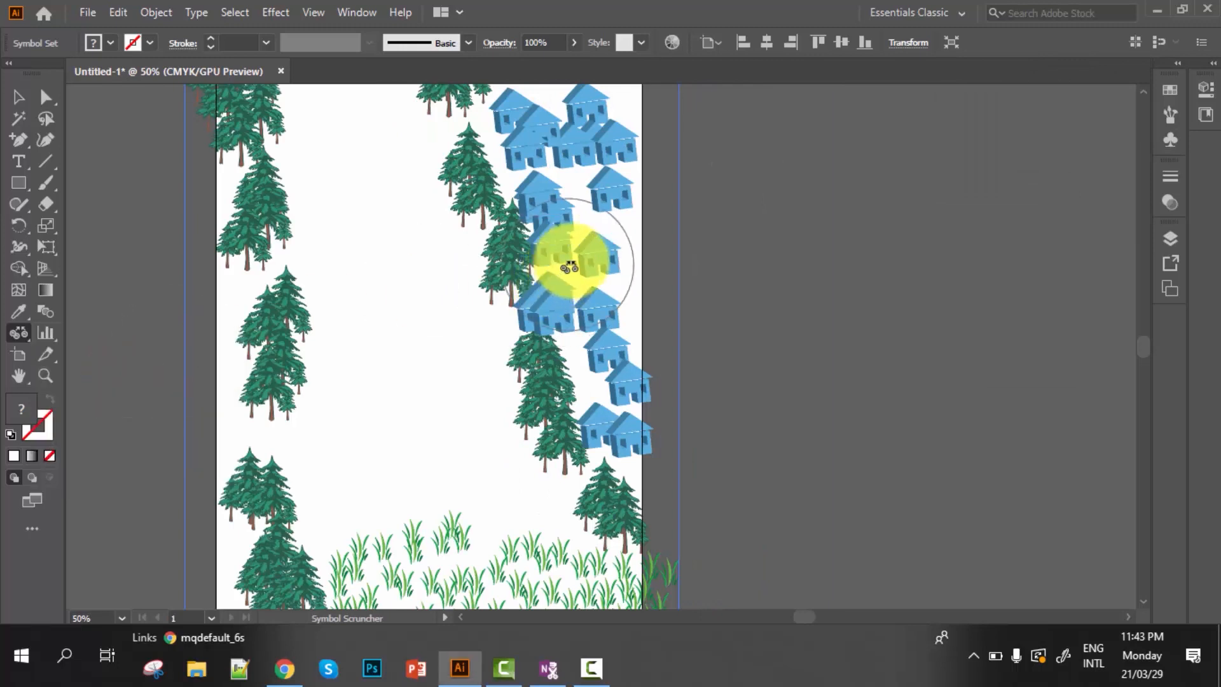
{"action": "scroll", "coordinate": [603, 234], "scroll_direction": "up", "scroll_amount": 1}
{"action": "scroll", "coordinate": [603, 234], "scroll_direction": "up", "scroll_amount": 1}
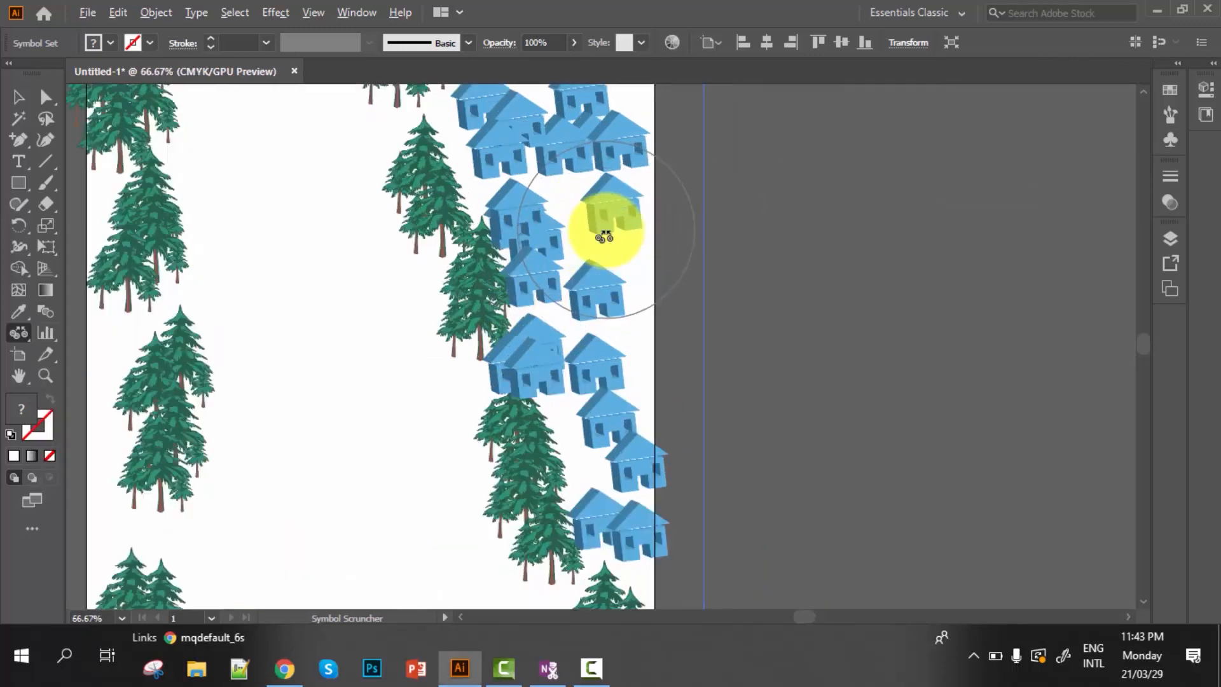
{"action": "scroll", "coordinate": [607, 229], "scroll_direction": "up", "scroll_amount": 2}
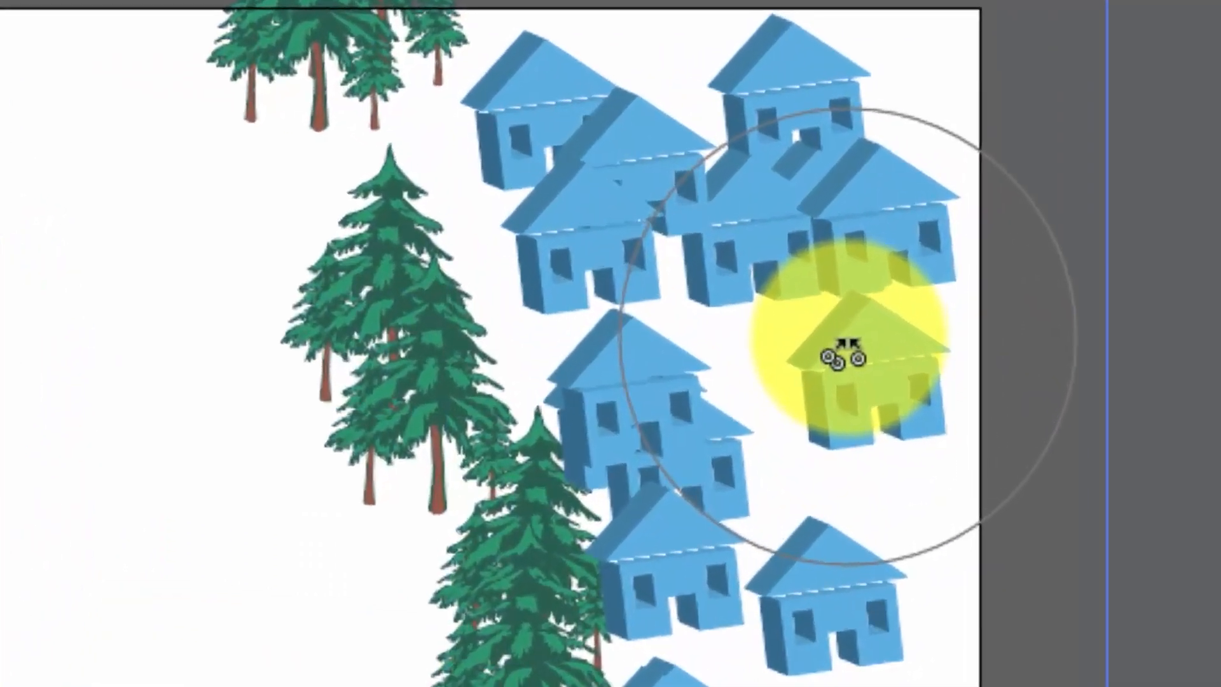
{"action": "mouse_move", "coordinate": [839, 356]}
{"action": "left_mouse_down"}
{"action": "mouse_move", "coordinate": [722, 240]}
{"action": "mouse_move", "coordinate": [763, 340]}
{"action": "mouse_move", "coordinate": [856, 355]}
{"action": "mouse_move", "coordinate": [820, 346]}
{"action": "mouse_move", "coordinate": [826, 325]}
{"action": "mouse_move", "coordinate": [792, 327]}
{"action": "mouse_move", "coordinate": [763, 352]}
{"action": "mouse_move", "coordinate": [770, 338]}
{"action": "left_mouse_up"}
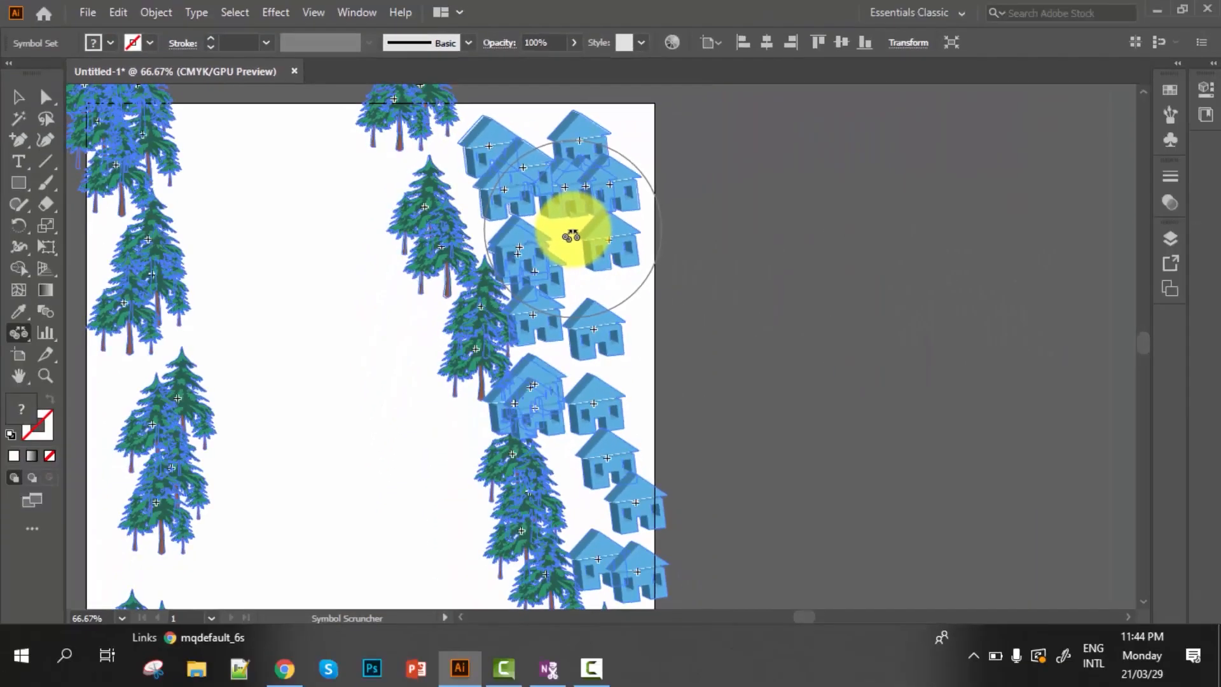
{"action": "left_click_drag", "start_coordinate": [564, 240], "coordinate": [564, 239]}
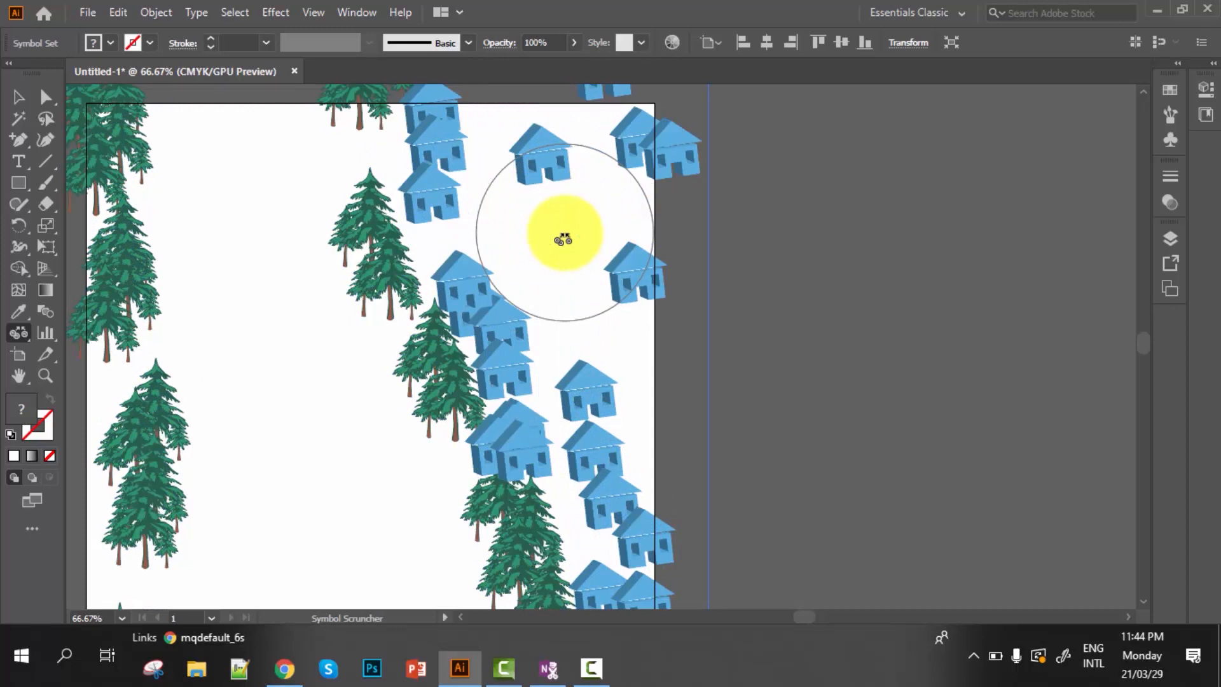
{"action": "left_click_drag", "start_coordinate": [563, 239], "coordinate": [563, 239]}
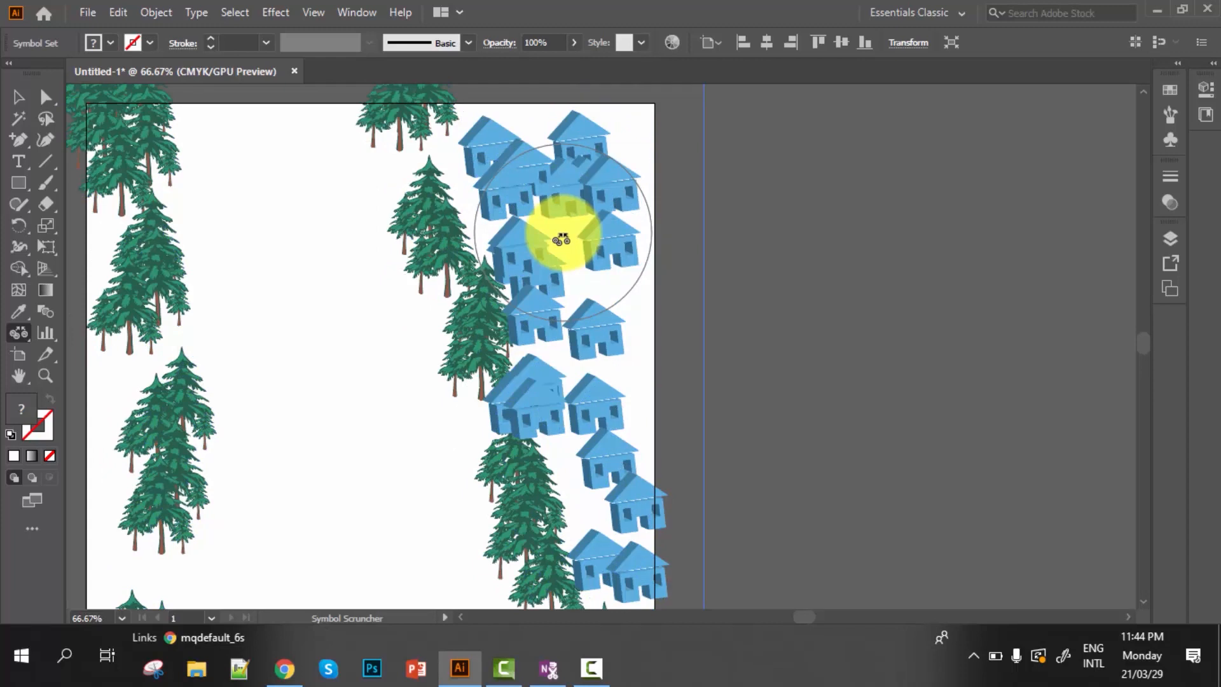
Scatter the upper blue houses outward once more and draw them into a slightly looser cluster
{"action": "left_click", "coordinate": [563, 233], "text": "alt"}
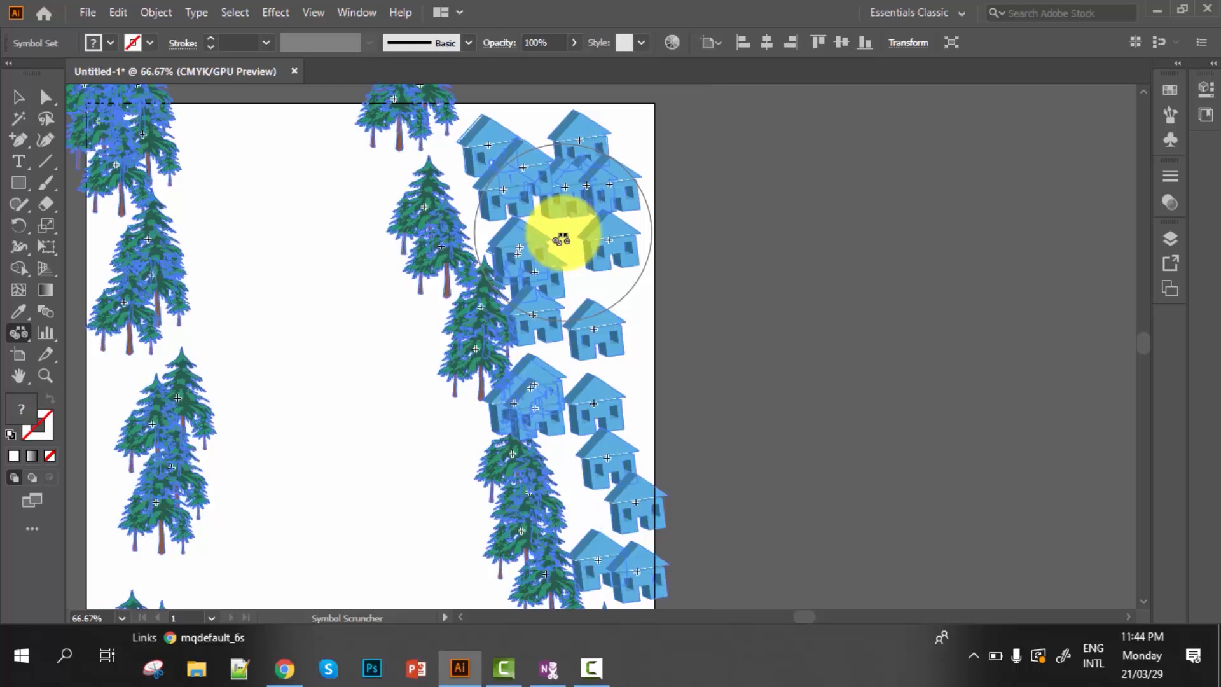
{"action": "left_click_drag", "start_coordinate": [561, 239], "coordinate": [561, 239]}
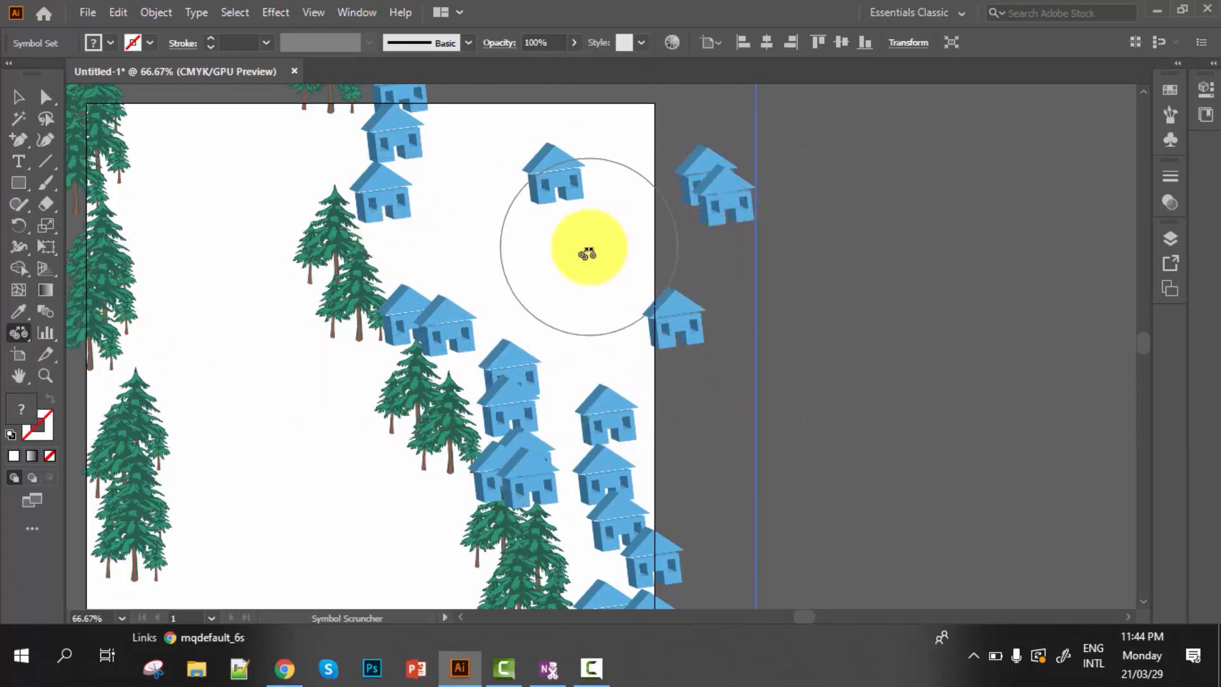
{"action": "left_click_drag", "start_coordinate": [554, 240], "coordinate": [579, 246]}
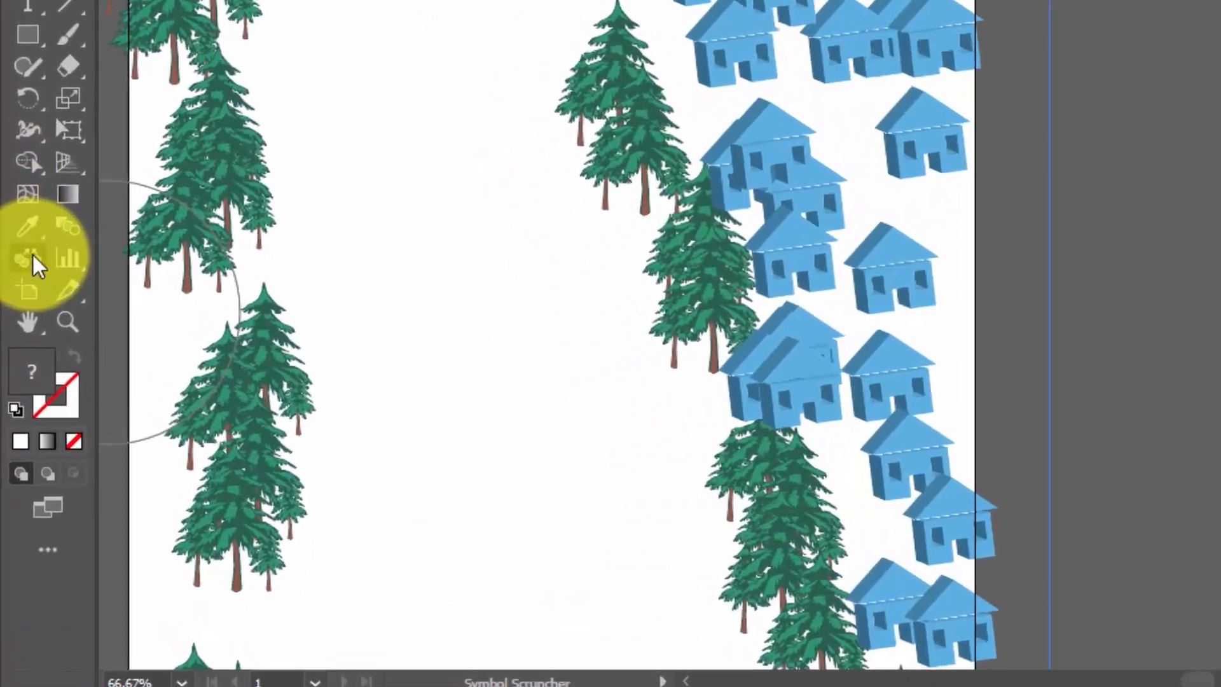
Enlarge the blue houses at the middle of the artboard's right edge with the Symbol Sizer tool, and reduce its brush diameter
{"action": "left_click", "coordinate": [19, 333]}
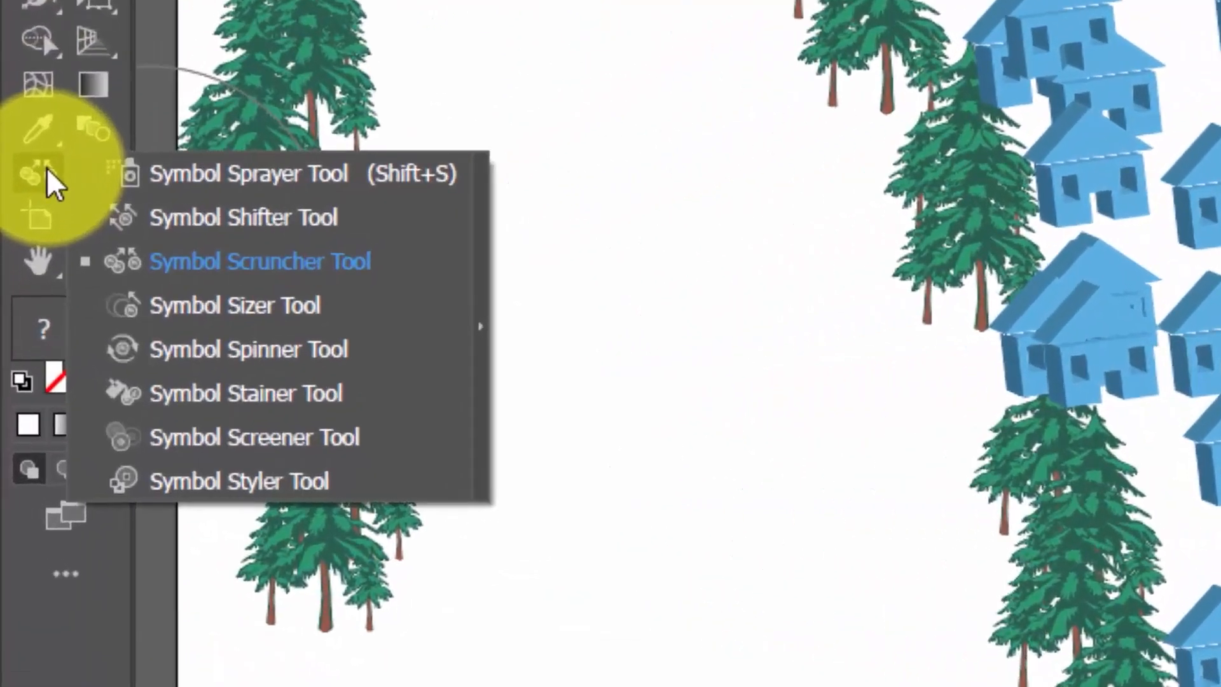
{"action": "left_click", "coordinate": [217, 311]}
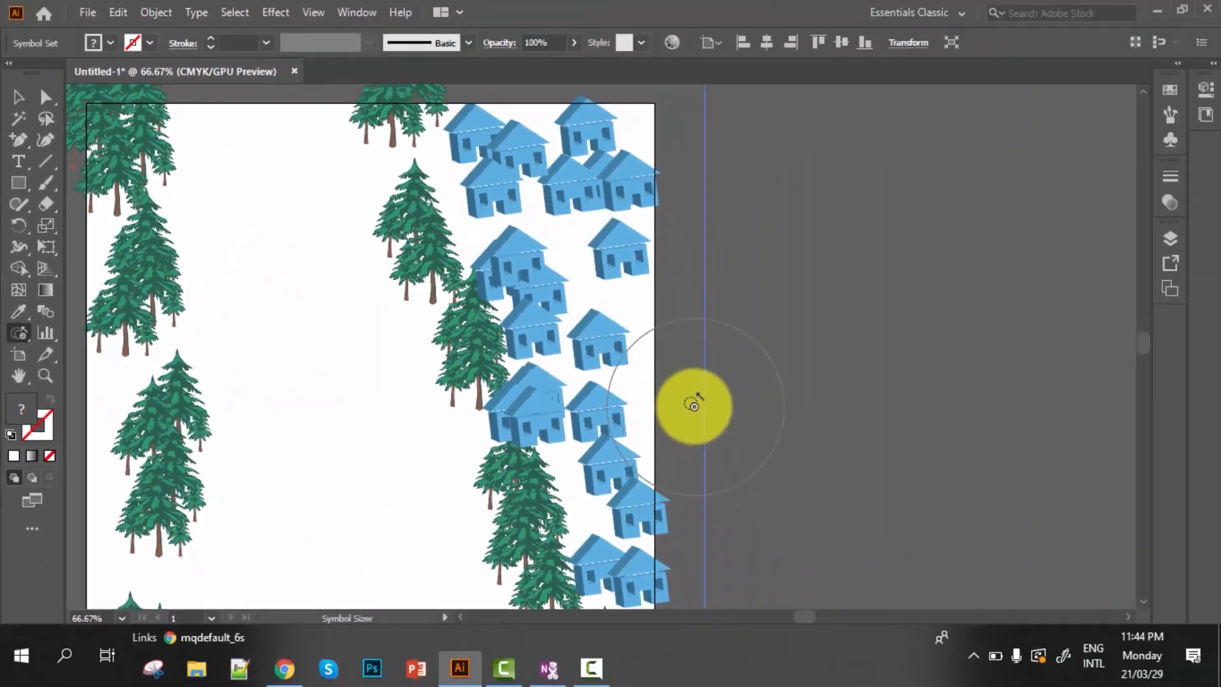
{"action": "scroll", "coordinate": [694, 405], "scroll_direction": "down", "scroll_amount": 2}
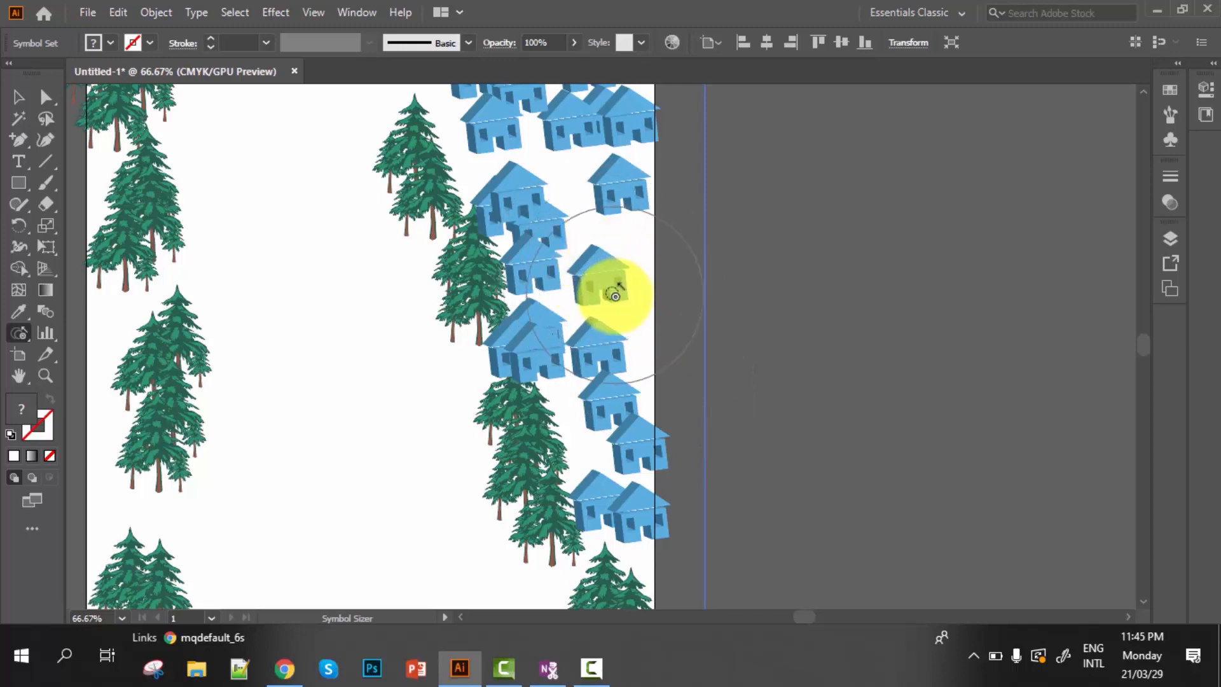
{"action": "scroll", "coordinate": [611, 286], "scroll_direction": "up", "scroll_amount": 1}
{"action": "left_click_drag", "start_coordinate": [608, 297], "coordinate": [576, 336]}
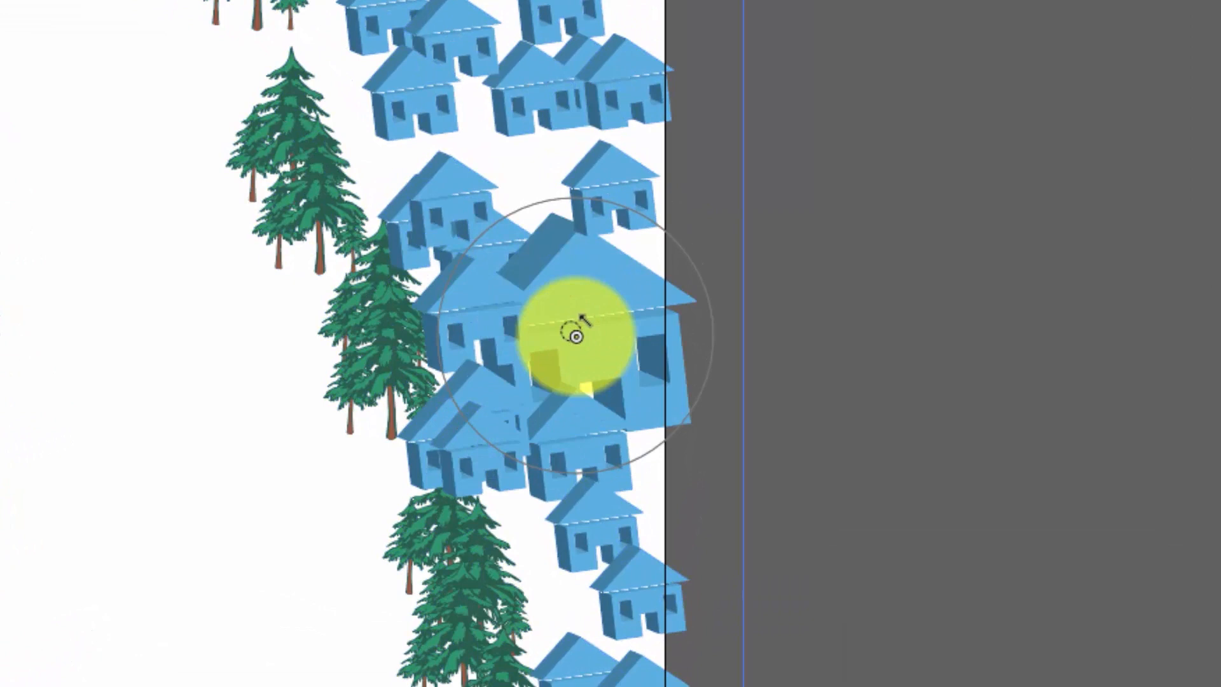
{"action": "scroll", "coordinate": [576, 335], "scroll_direction": "up", "scroll_amount": 1}
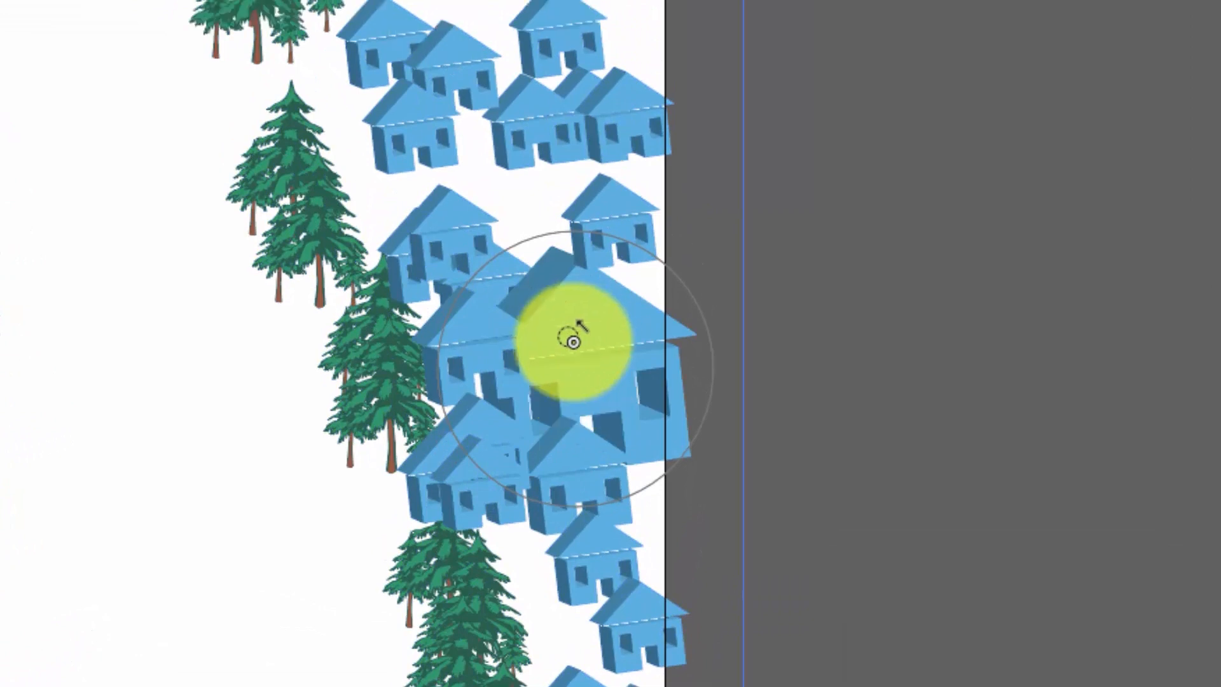
{"action": "mouse_move", "coordinate": [527, 351]}
{"action": "left_mouse_down"}
{"action": "mouse_move", "coordinate": [573, 366]}
{"action": "mouse_move", "coordinate": [543, 372]}
{"action": "mouse_move", "coordinate": [963, 295]}
{"action": "left_mouse_up"}
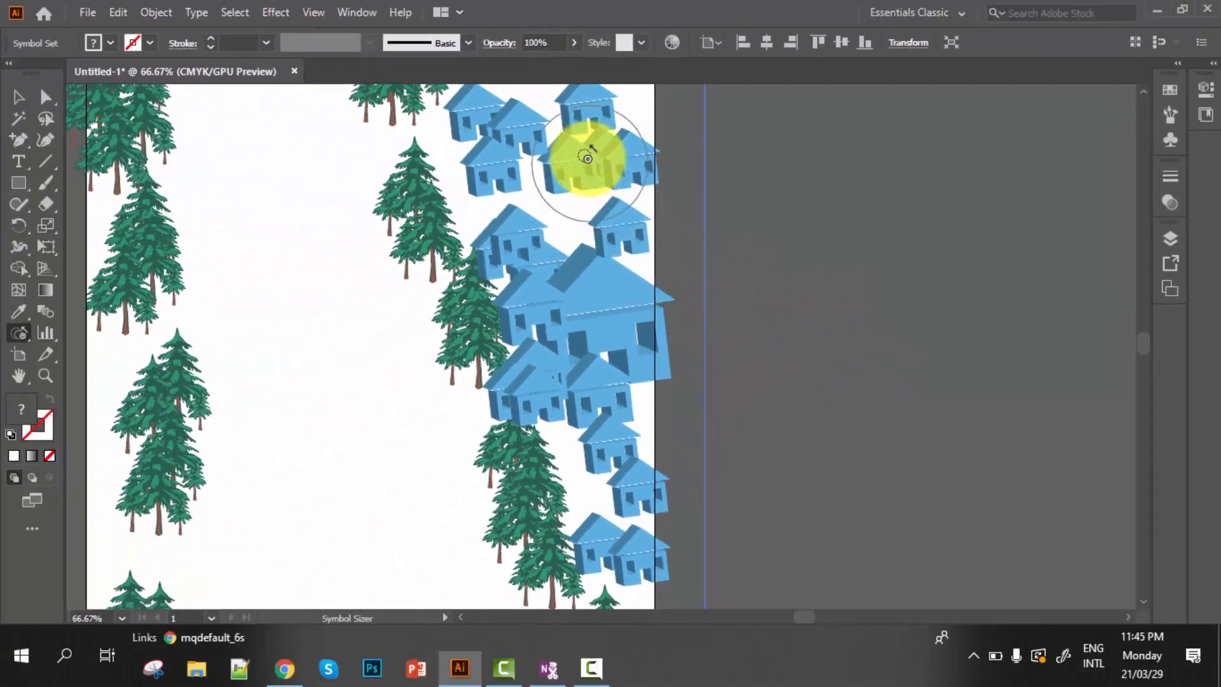
Enlarge the blue house at the artboard's upper right corner and the left house of the lowest pair
{"action": "scroll", "coordinate": [591, 191], "scroll_direction": "up", "scroll_amount": 2}
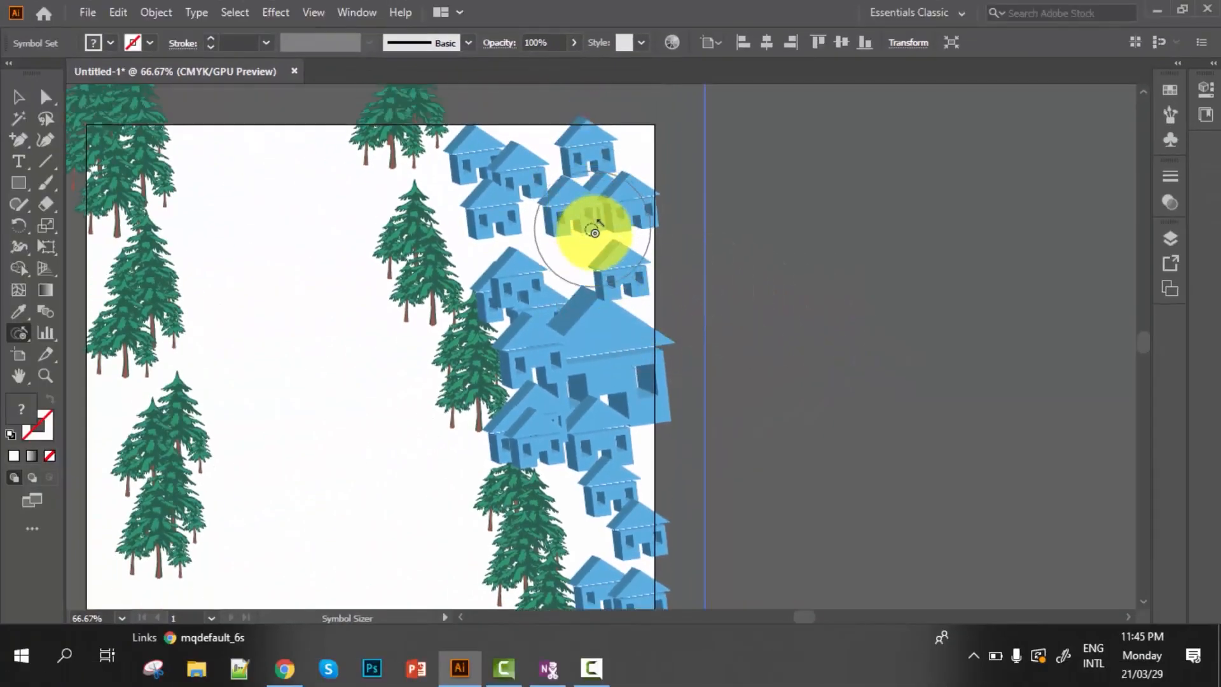
{"action": "left_click", "coordinate": [592, 145]}
{"action": "mouse_move", "coordinate": [551, 158]}
{"action": "left_mouse_down"}
{"action": "mouse_move", "coordinate": [559, 123]}
{"action": "mouse_move", "coordinate": [575, 132]}
{"action": "left_mouse_up"}
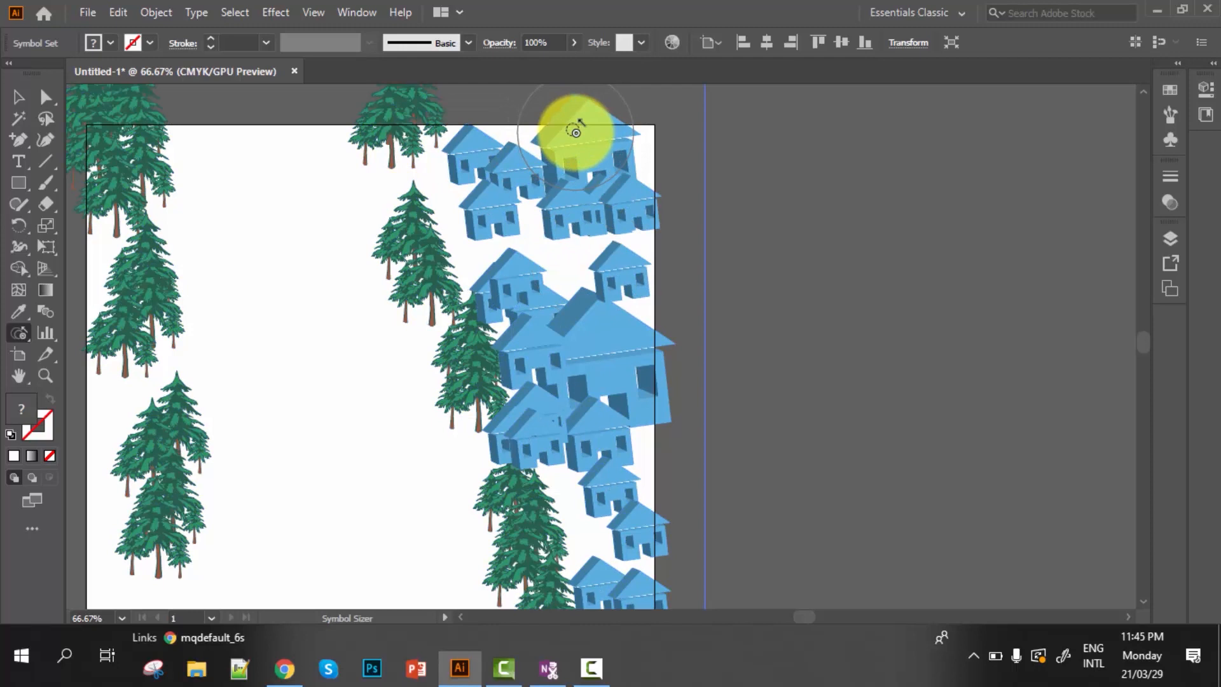
{"action": "scroll", "coordinate": [576, 132], "scroll_direction": "down", "scroll_amount": 8}
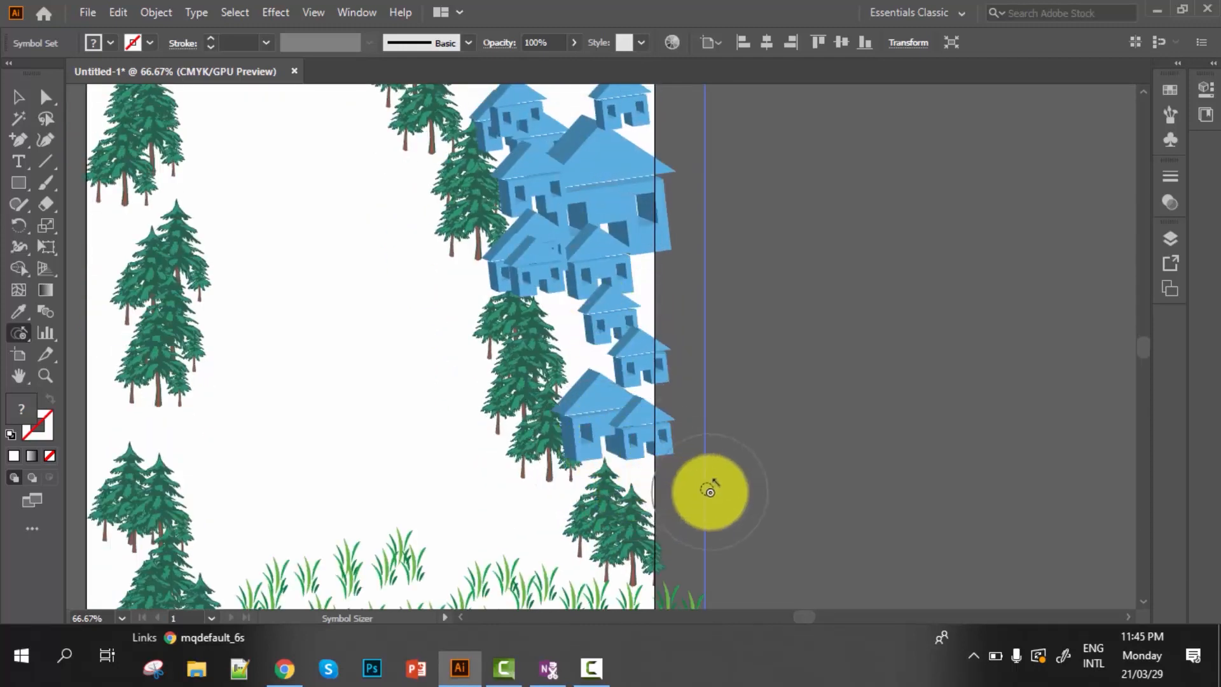
Shrink the two houses above the lowest pair, and reduce the oversized middle house and its left neighbour
{"action": "mouse_move", "coordinate": [659, 419]}
{"action": "left_mouse_down"}
{"action": "mouse_move", "coordinate": [646, 363]}
{"action": "mouse_move", "coordinate": [666, 430]}
{"action": "mouse_move", "coordinate": [617, 383]}
{"action": "mouse_move", "coordinate": [565, 263]}
{"action": "mouse_move", "coordinate": [549, 166]}
{"action": "mouse_move", "coordinate": [602, 170]}
{"action": "left_mouse_up"}
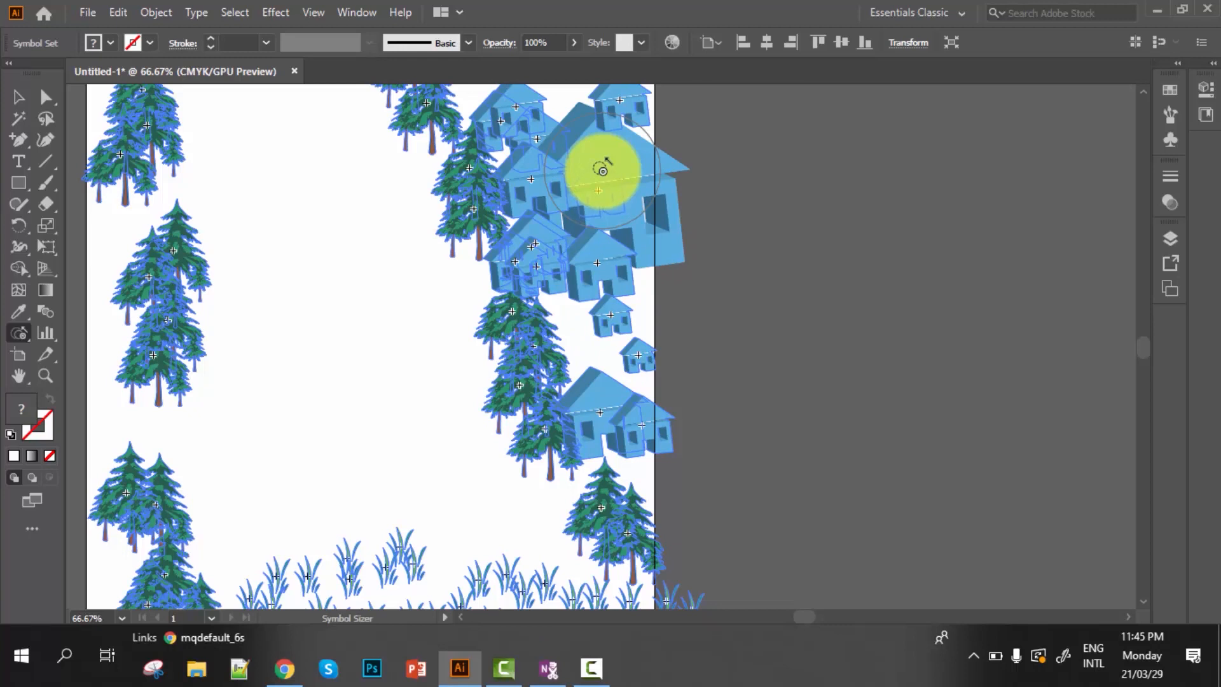
{"action": "key", "text": "ctrl+z"}
{"action": "left_click", "coordinate": [532, 180]}
{"action": "mouse_move", "coordinate": [532, 180]}
{"action": "left_mouse_down"}
{"action": "mouse_move", "coordinate": [568, 270]}
{"action": "mouse_move", "coordinate": [555, 266]}
{"action": "mouse_move", "coordinate": [553, 234]}
{"action": "mouse_move", "coordinate": [628, 303]}
{"action": "mouse_move", "coordinate": [598, 482]}
{"action": "mouse_move", "coordinate": [593, 282]}
{"action": "mouse_move", "coordinate": [605, 293]}
{"action": "mouse_move", "coordinate": [617, 409]}
{"action": "left_mouse_up"}
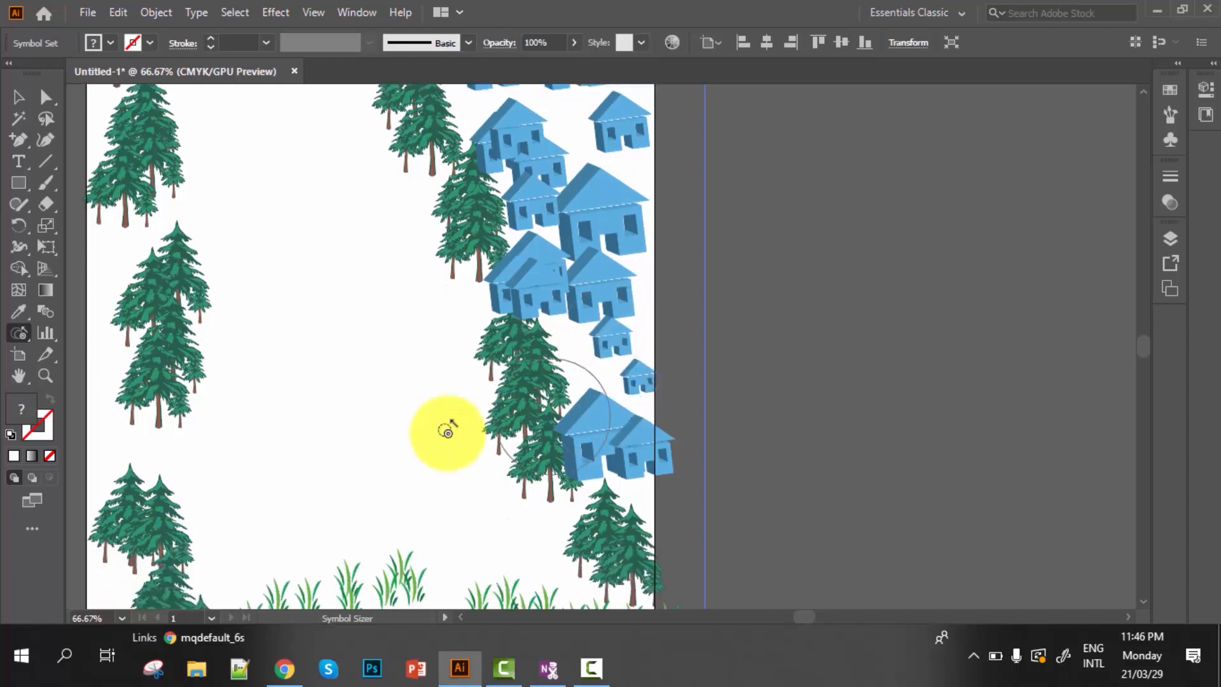
Rotate the single blue house above the large middle house with the Symbol Spinner tool
{"action": "left_click_drag", "start_coordinate": [20, 332], "coordinate": [107, 422]}
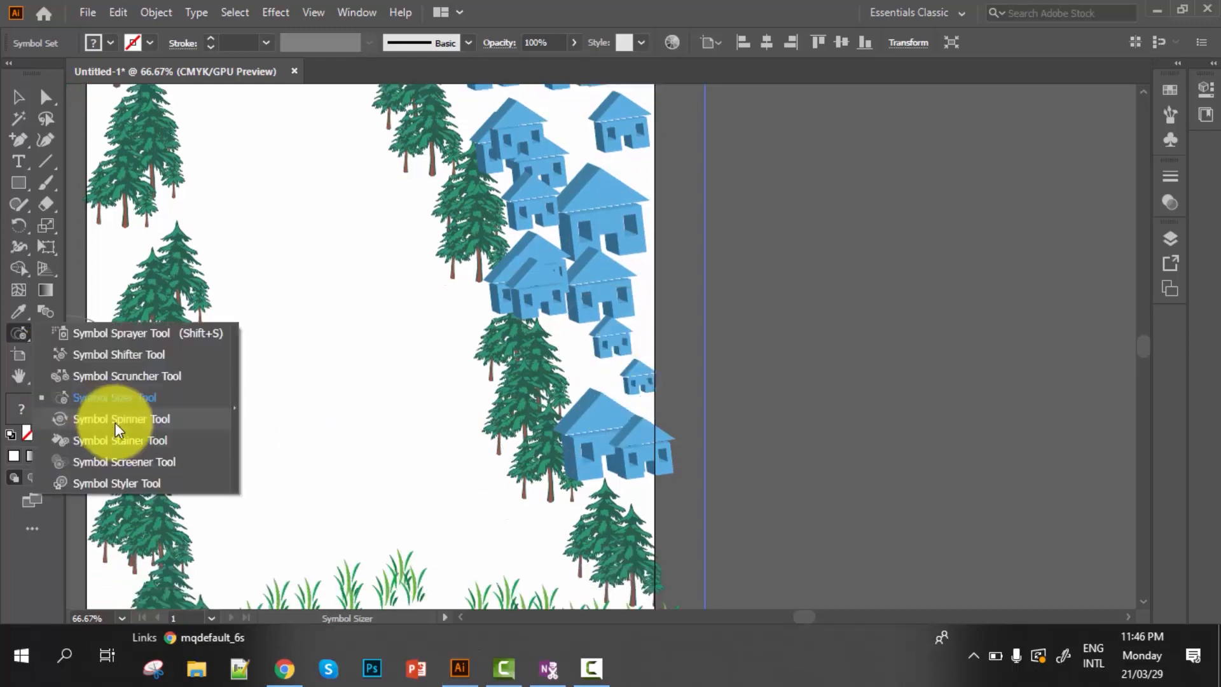
{"action": "left_click", "coordinate": [139, 420]}
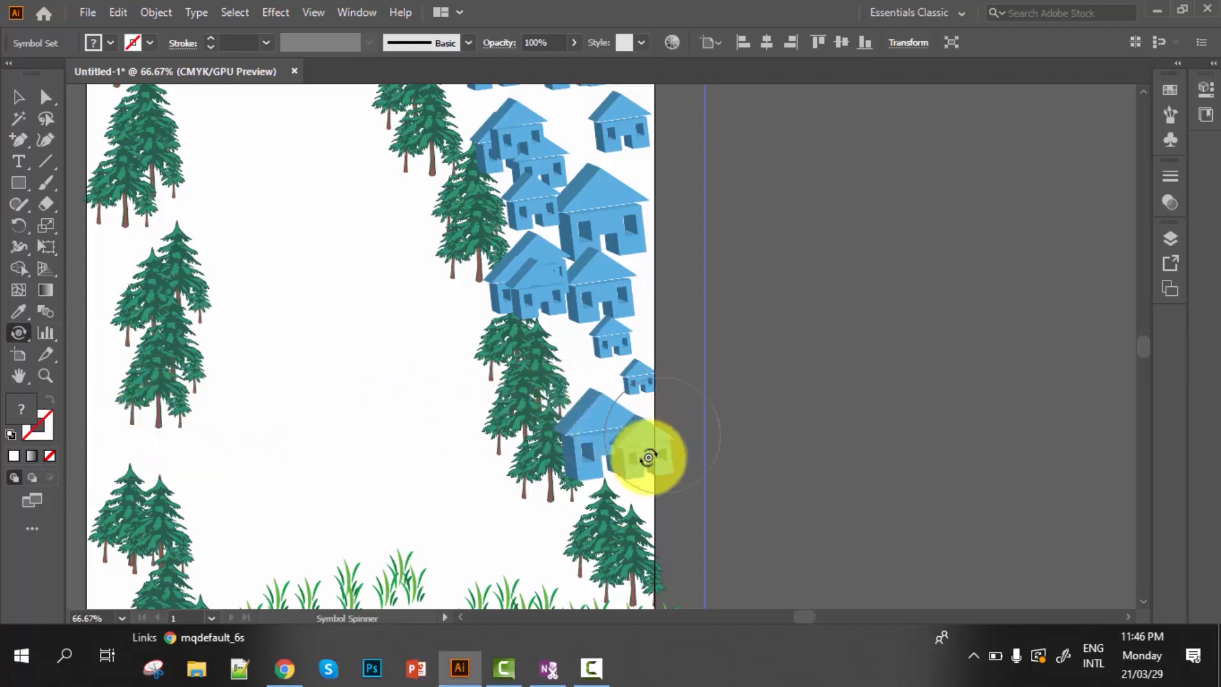
{"action": "scroll", "coordinate": [646, 456], "scroll_direction": "up", "scroll_amount": 4}
{"action": "mouse_move", "coordinate": [584, 312]}
{"action": "left_mouse_down"}
{"action": "mouse_move", "coordinate": [629, 325]}
{"action": "mouse_move", "coordinate": [592, 300]}
{"action": "mouse_move", "coordinate": [607, 305]}
{"action": "left_mouse_up"}
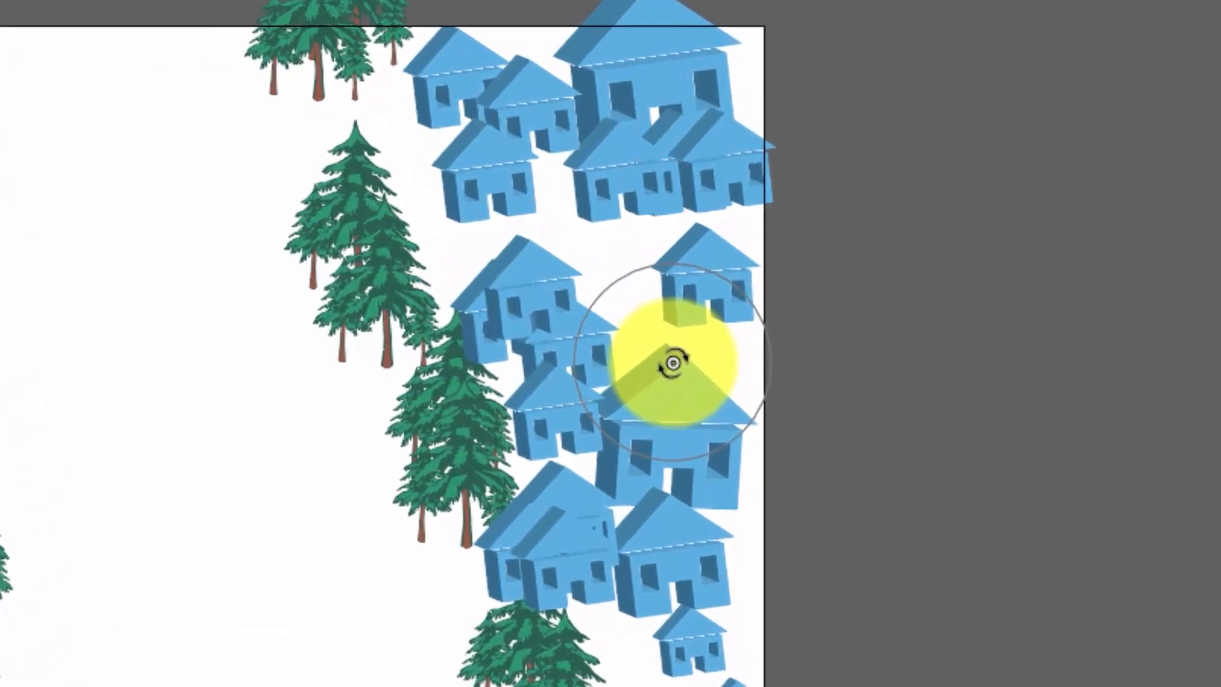
{"action": "mouse_move", "coordinate": [673, 363]}
{"action": "left_mouse_down"}
{"action": "mouse_move", "coordinate": [739, 259]}
{"action": "mouse_move", "coordinate": [703, 327]}
{"action": "mouse_move", "coordinate": [678, 12]}
{"action": "left_mouse_up"}
{"action": "mouse_move", "coordinate": [678, 121]}
{"action": "left_mouse_down"}
{"action": "mouse_move", "coordinate": [646, 104]}
{"action": "mouse_move", "coordinate": [662, 108]}
{"action": "left_mouse_up"}
Tilt the upper left house, the overlapping houses beside the trees and the small lower houses
{"action": "mouse_move", "coordinate": [504, 272]}
{"action": "left_mouse_down"}
{"action": "mouse_move", "coordinate": [466, 278]}
{"action": "mouse_move", "coordinate": [490, 275]}
{"action": "mouse_move", "coordinate": [745, 404]}
{"action": "mouse_move", "coordinate": [725, 365]}
{"action": "mouse_move", "coordinate": [521, 388]}
{"action": "mouse_move", "coordinate": [552, 381]}
{"action": "left_mouse_up"}
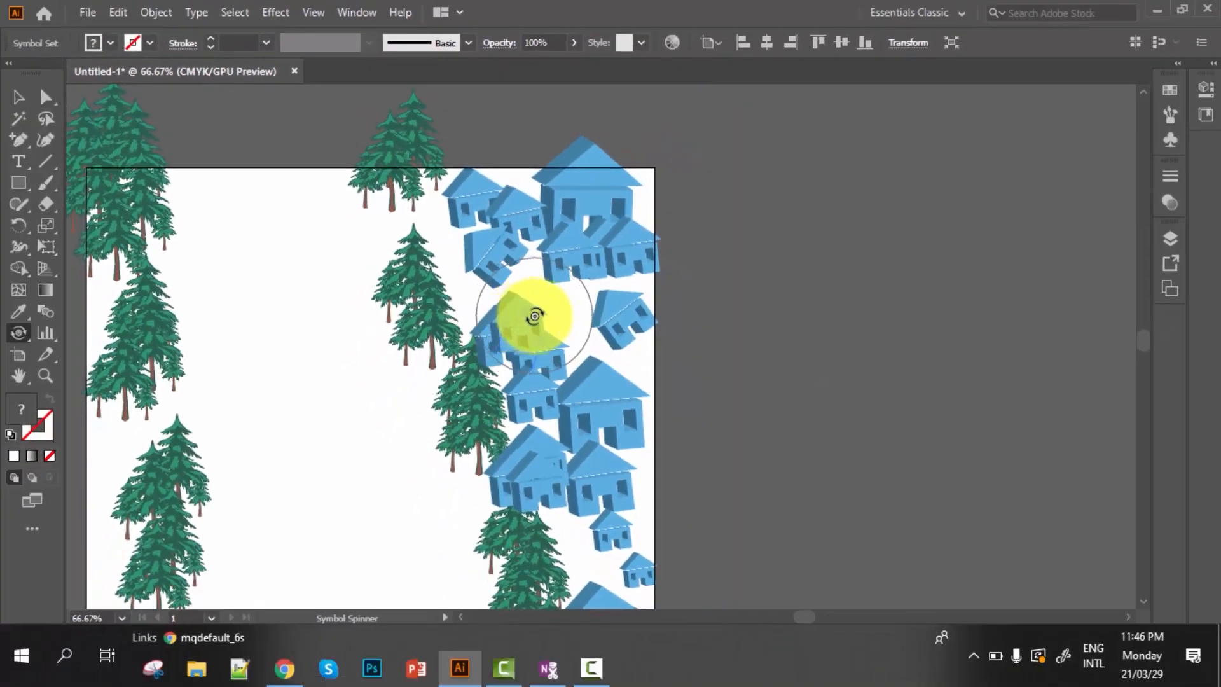
{"action": "mouse_move", "coordinate": [535, 317]}
{"action": "left_mouse_down"}
{"action": "mouse_move", "coordinate": [596, 369]}
{"action": "mouse_move", "coordinate": [546, 396]}
{"action": "mouse_move", "coordinate": [627, 517]}
{"action": "mouse_move", "coordinate": [619, 536]}
{"action": "mouse_move", "coordinate": [597, 525]}
{"action": "mouse_move", "coordinate": [593, 493]}
{"action": "mouse_move", "coordinate": [616, 523]}
{"action": "mouse_move", "coordinate": [617, 491]}
{"action": "mouse_move", "coordinate": [602, 487]}
{"action": "mouse_move", "coordinate": [616, 491]}
{"action": "mouse_move", "coordinate": [625, 460]}
{"action": "left_mouse_up"}
{"action": "scroll", "coordinate": [592, 368], "scroll_direction": "down", "scroll_amount": 2}
{"action": "scroll", "coordinate": [605, 518], "scroll_direction": "down", "scroll_amount": 1}
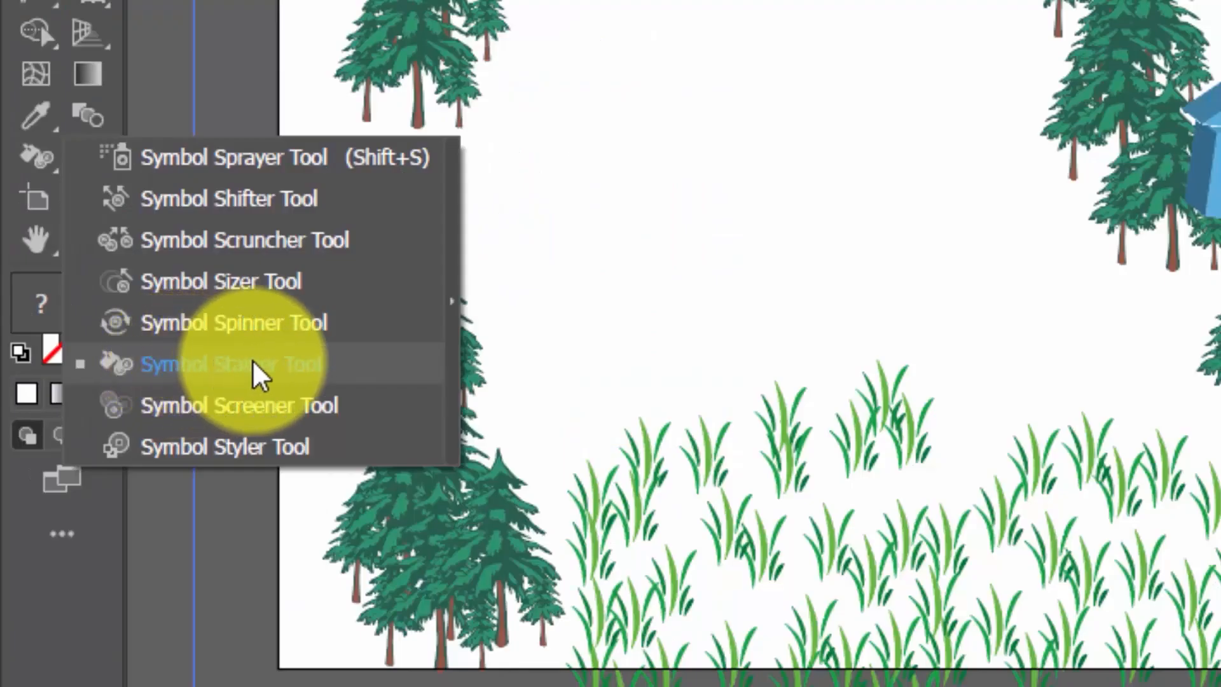
Stain the large middle house white with the Symbol Stainer tool
{"action": "left_click", "coordinate": [311, 365]}
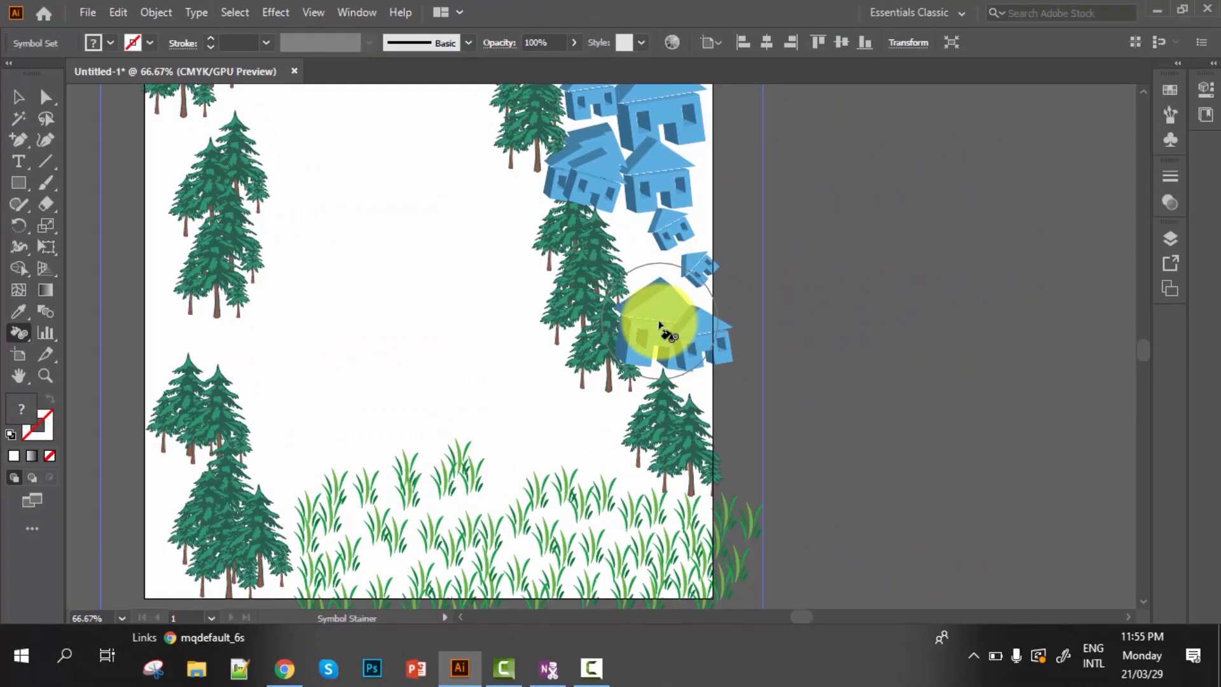
{"action": "scroll", "coordinate": [649, 331], "scroll_direction": "up", "scroll_amount": 2}
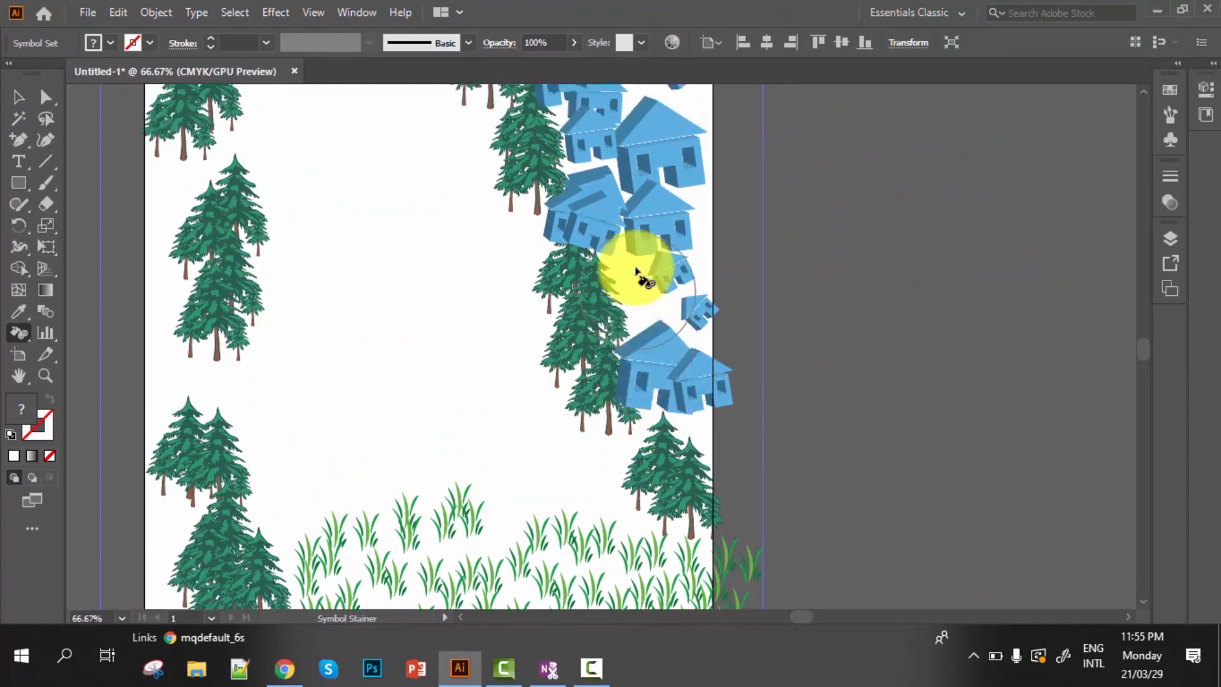
{"action": "scroll", "coordinate": [649, 194], "scroll_direction": "up", "scroll_amount": 1}
{"action": "scroll", "coordinate": [661, 168], "scroll_direction": "up", "scroll_amount": 2}
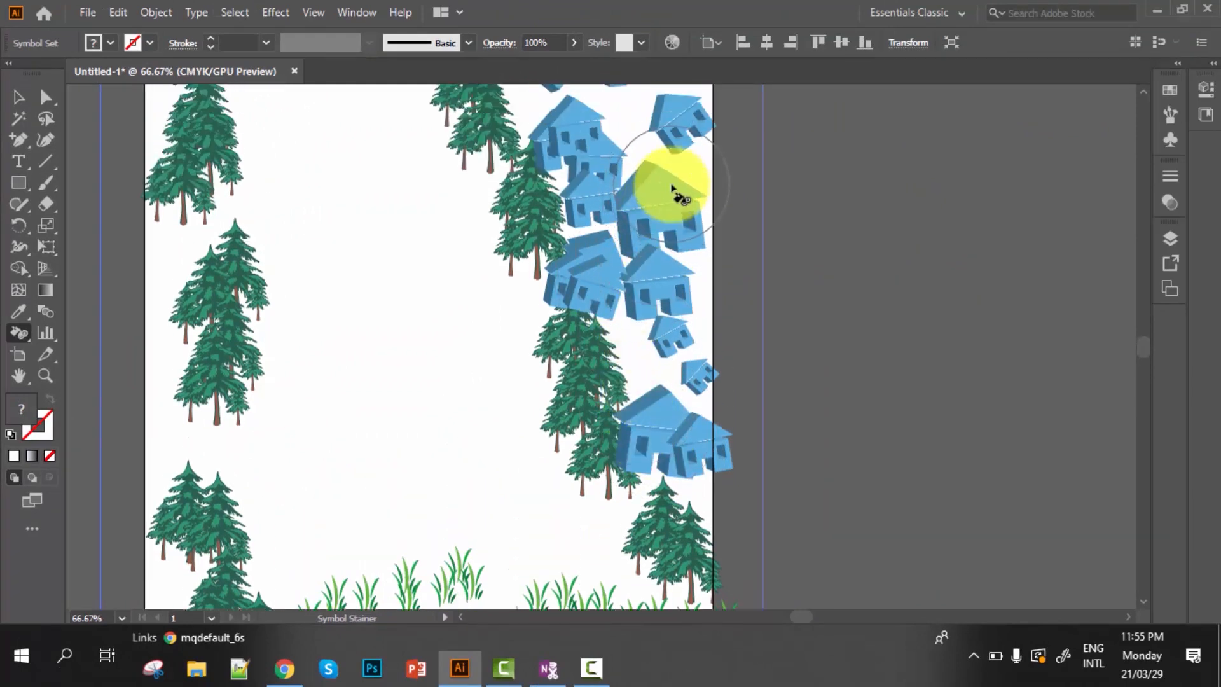
{"action": "left_click_drag", "start_coordinate": [672, 186], "coordinate": [663, 201]}
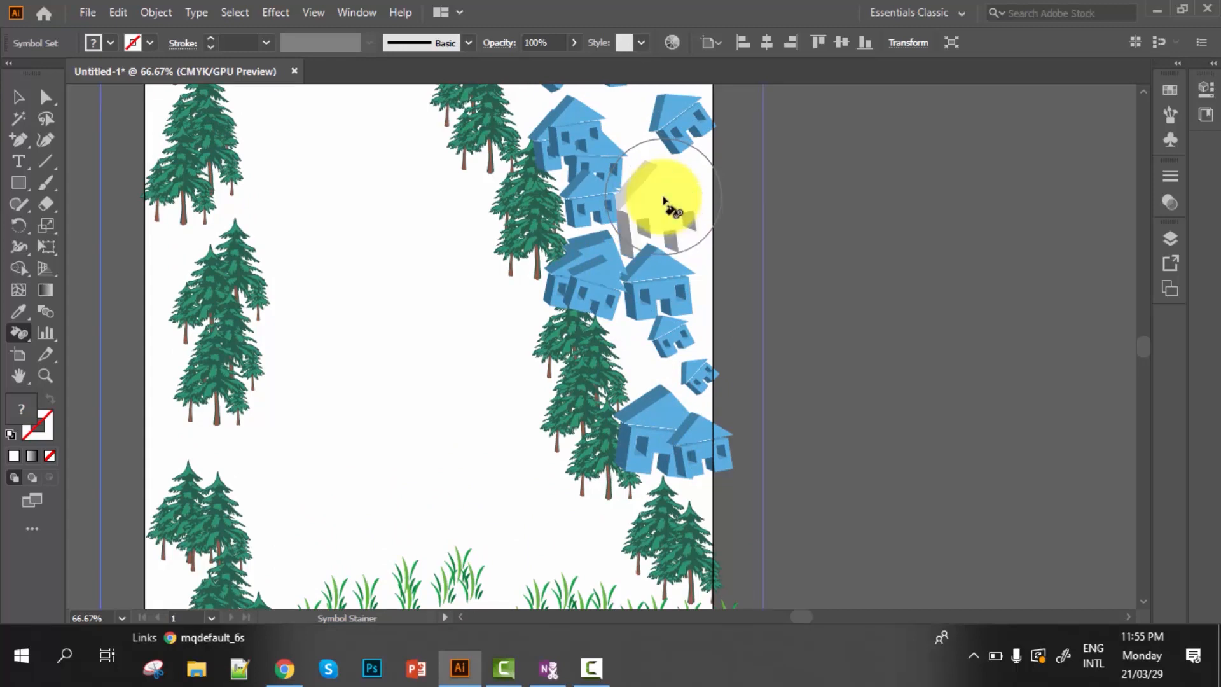
{"action": "scroll", "coordinate": [664, 199], "scroll_direction": "up", "scroll_amount": 1}
{"action": "scroll", "coordinate": [689, 215], "scroll_direction": "up", "scroll_amount": 1}
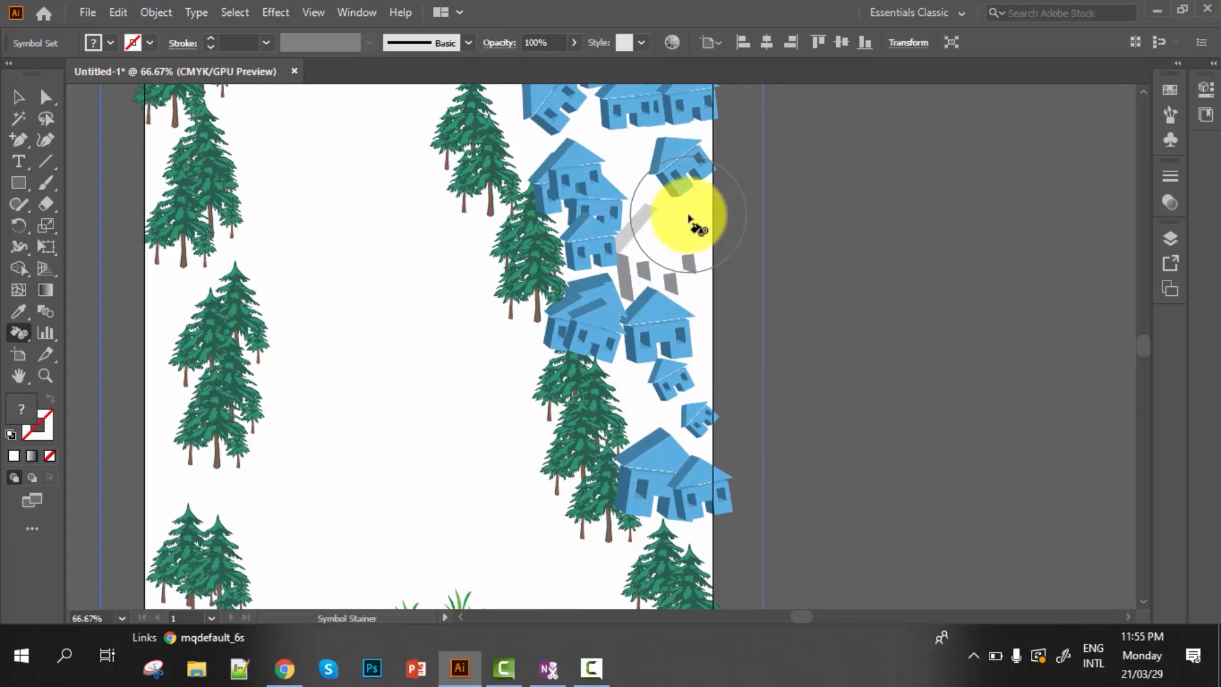
{"action": "left_click_drag", "start_coordinate": [689, 219], "coordinate": [676, 216]}
Stain the houses at the artboard's upper right corner and the group beside the diagonal trees white, and reduce the brush diameter
{"action": "scroll", "coordinate": [676, 229], "scroll_direction": "up", "scroll_amount": 6}
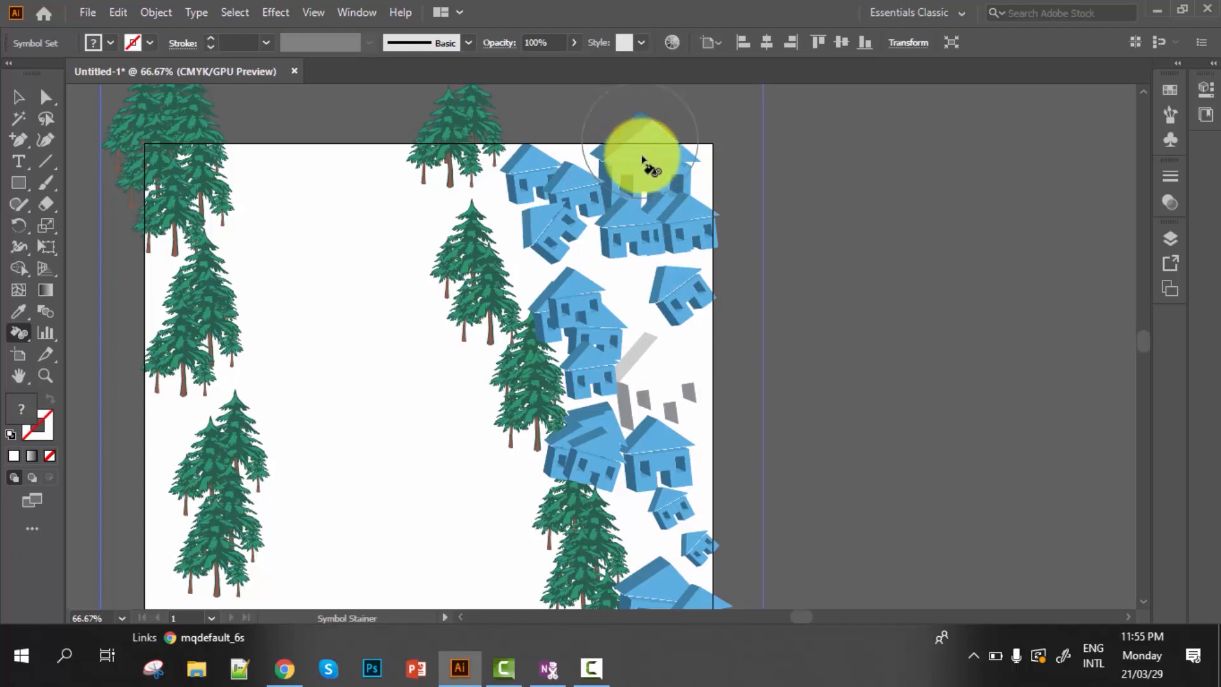
{"action": "scroll", "coordinate": [647, 159], "scroll_direction": "up", "scroll_amount": 1}
{"action": "left_click", "coordinate": [645, 167]}
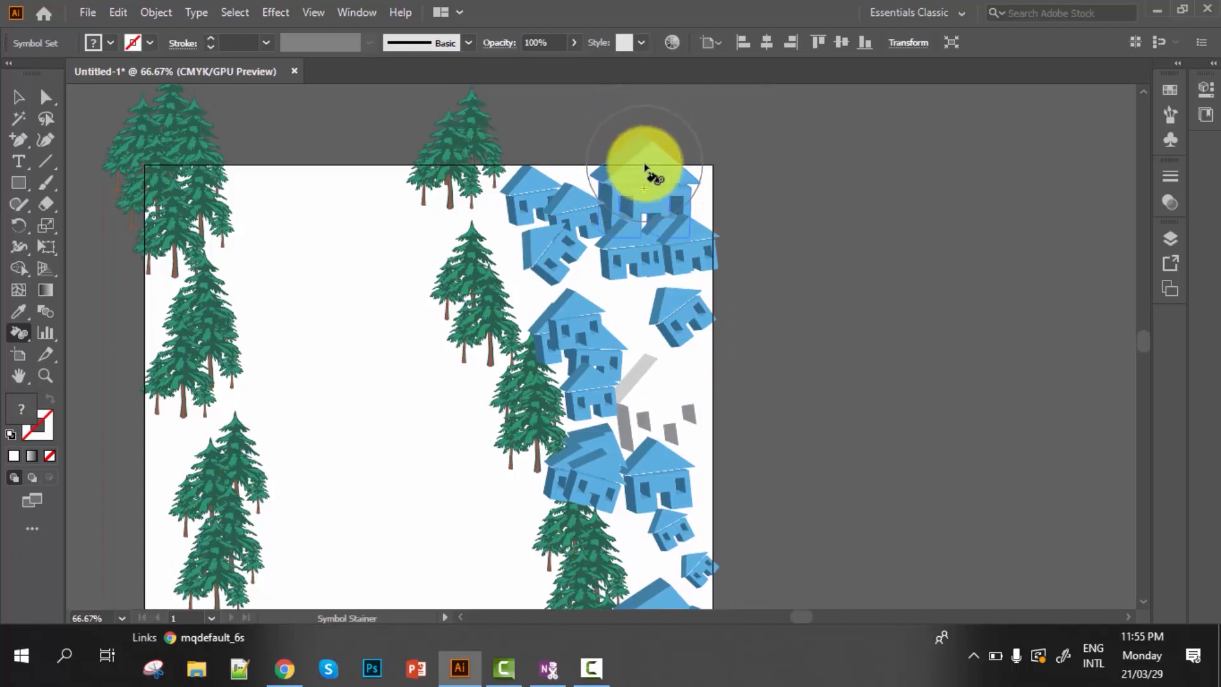
{"action": "left_click", "coordinate": [645, 167]}
{"action": "mouse_move", "coordinate": [645, 167]}
{"action": "left_mouse_down"}
{"action": "mouse_move", "coordinate": [644, 179]}
{"action": "mouse_move", "coordinate": [552, 195]}
{"action": "mouse_move", "coordinate": [532, 184]}
{"action": "mouse_move", "coordinate": [553, 197]}
{"action": "mouse_move", "coordinate": [568, 234]}
{"action": "mouse_move", "coordinate": [559, 246]}
{"action": "mouse_move", "coordinate": [703, 254]}
{"action": "mouse_move", "coordinate": [652, 233]}
{"action": "mouse_move", "coordinate": [659, 245]}
{"action": "mouse_move", "coordinate": [680, 252]}
{"action": "mouse_move", "coordinate": [656, 234]}
{"action": "mouse_move", "coordinate": [698, 259]}
{"action": "mouse_move", "coordinate": [661, 233]}
{"action": "left_mouse_up"}
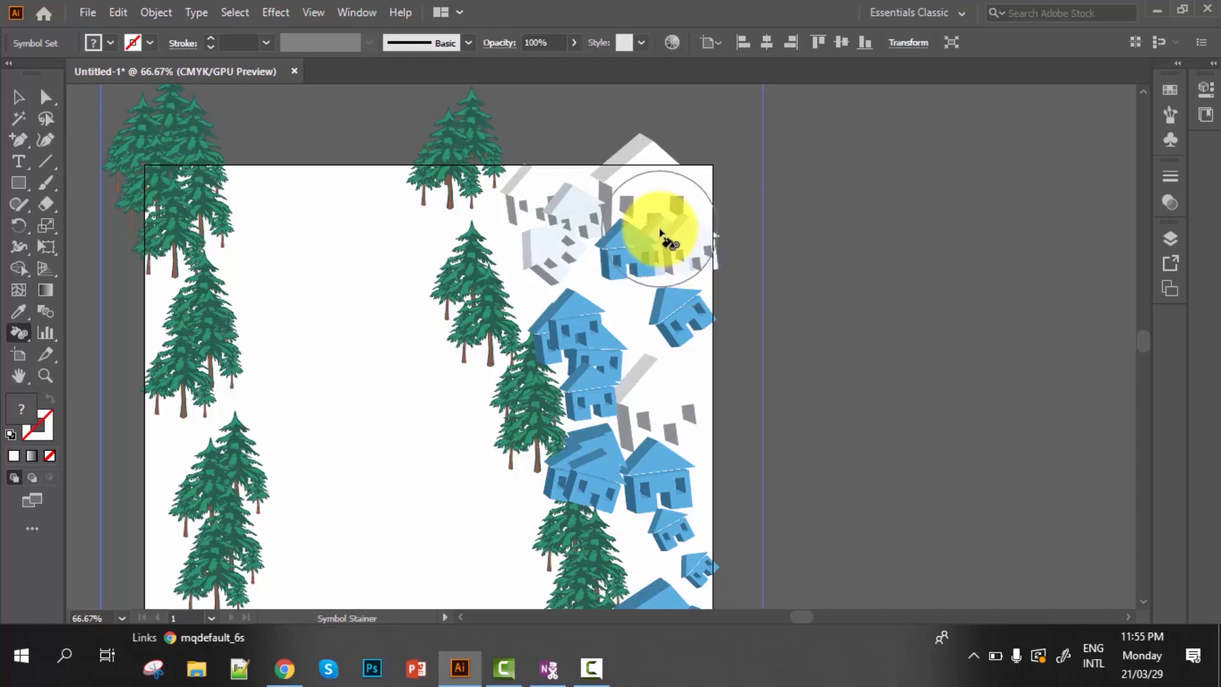
{"action": "mouse_move", "coordinate": [668, 239]}
{"action": "left_mouse_down"}
{"action": "mouse_move", "coordinate": [692, 316]}
{"action": "mouse_move", "coordinate": [578, 366]}
{"action": "mouse_move", "coordinate": [585, 399]}
{"action": "mouse_move", "coordinate": [581, 334]}
{"action": "mouse_move", "coordinate": [877, 279]}
{"action": "left_mouse_up"}
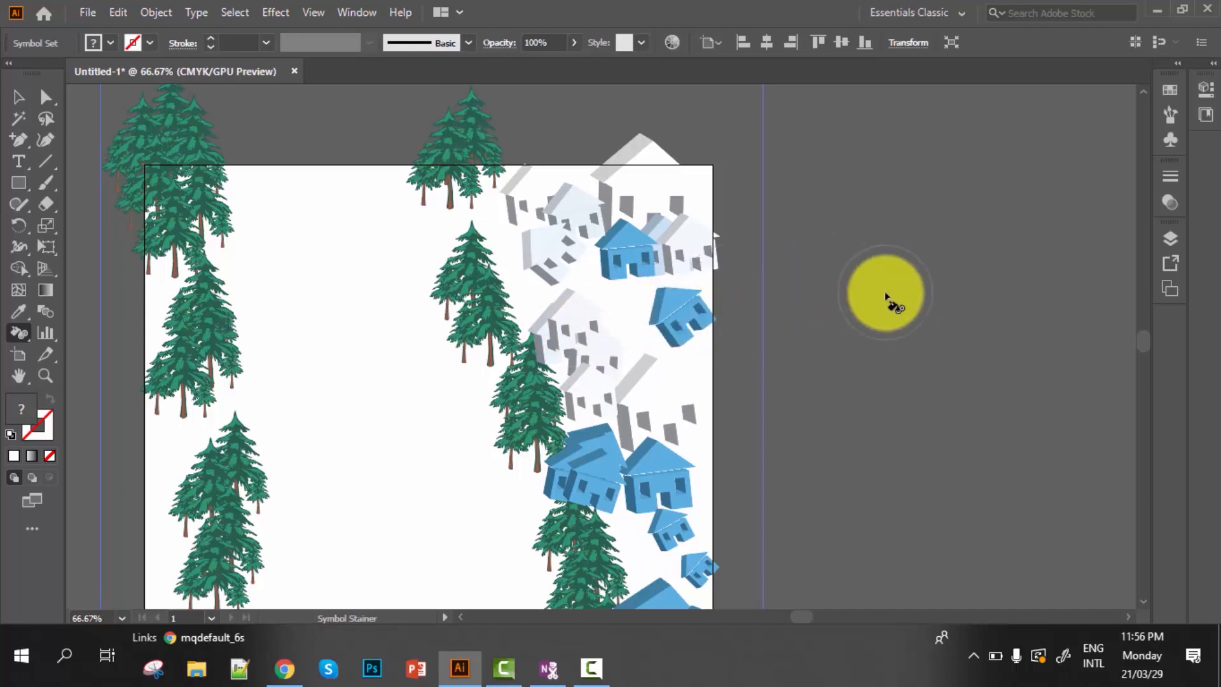
{"action": "mouse_move", "coordinate": [886, 295]}
{"action": "left_mouse_down"}
{"action": "mouse_move", "coordinate": [685, 408]}
{"action": "mouse_move", "coordinate": [691, 323]}
{"action": "left_mouse_up"}
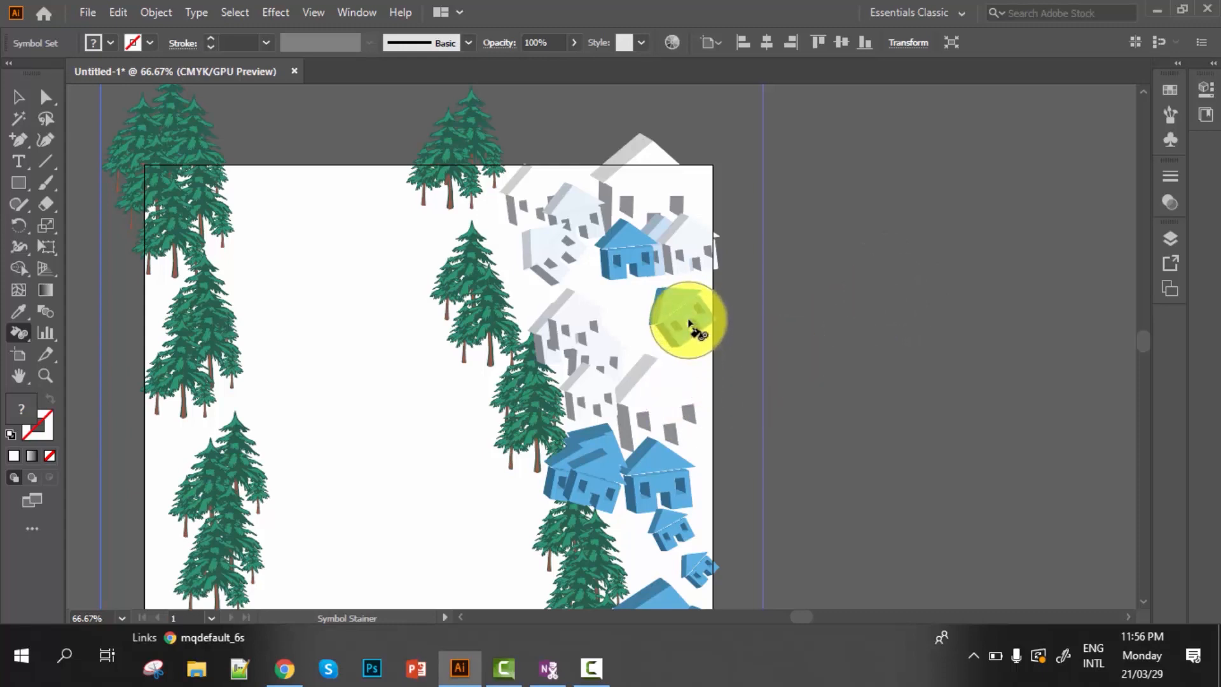
Stain the single blue house above the large middle house white with the Symbol Stainer tool
{"action": "left_click_drag", "start_coordinate": [690, 323], "coordinate": [690, 324]}
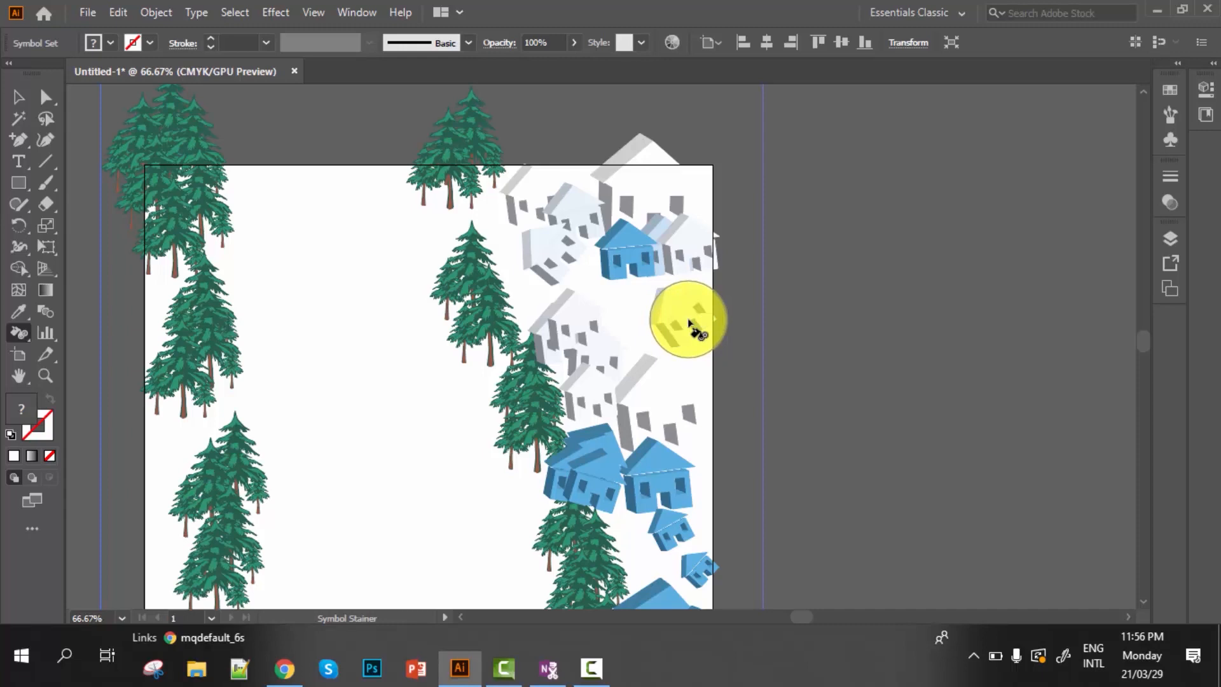
{"action": "scroll", "coordinate": [690, 323], "scroll_direction": "down", "scroll_amount": 2}
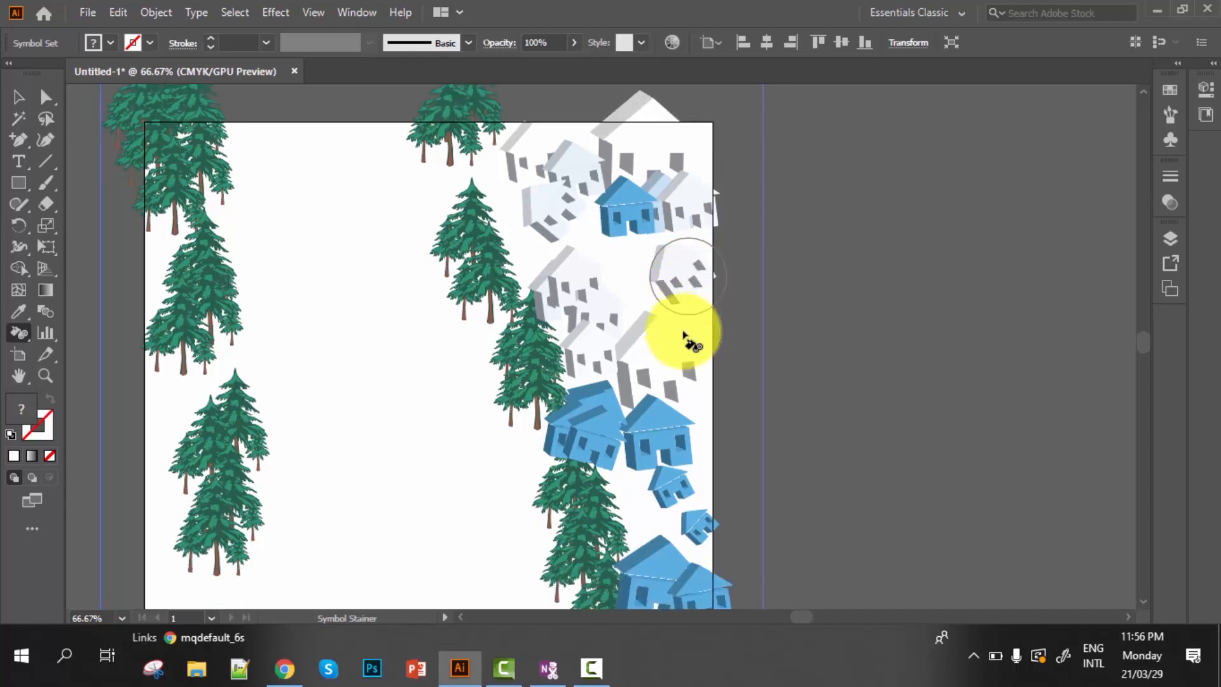
Fade the two overlapping houses below the small tilted houses with the Symbol Screener tool
{"action": "left_click", "coordinate": [20, 328]}
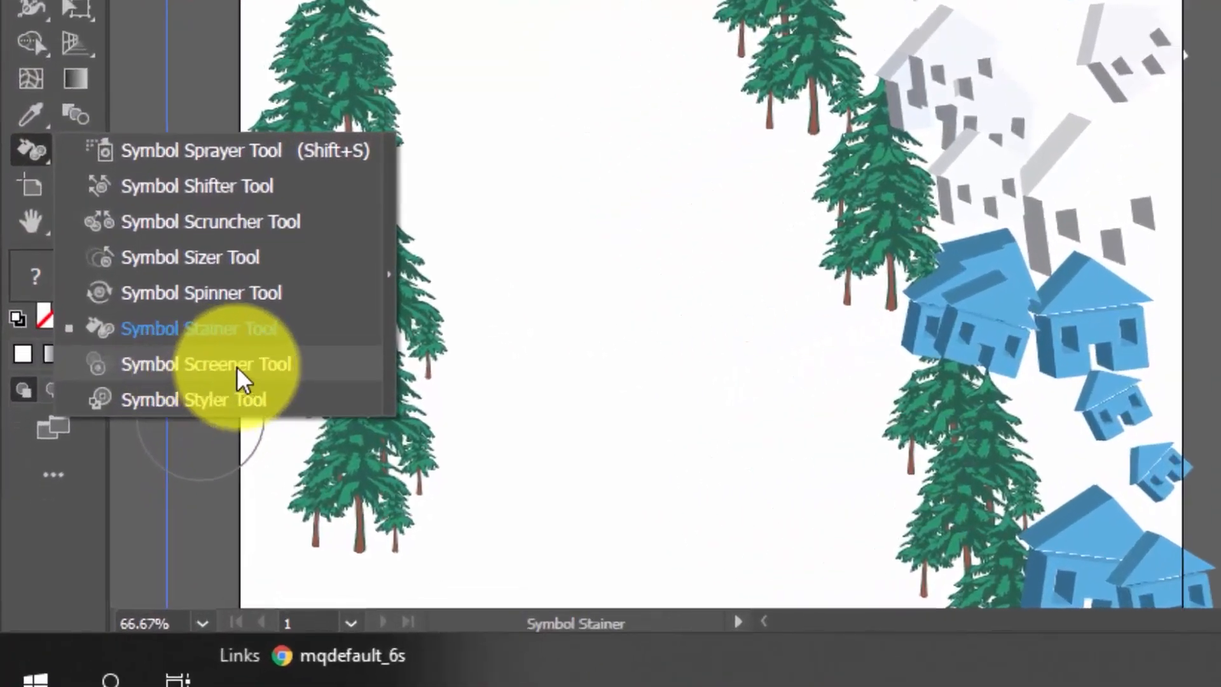
{"action": "left_click", "coordinate": [244, 380]}
{"action": "scroll", "coordinate": [240, 359], "scroll_direction": "down", "scroll_amount": 8}
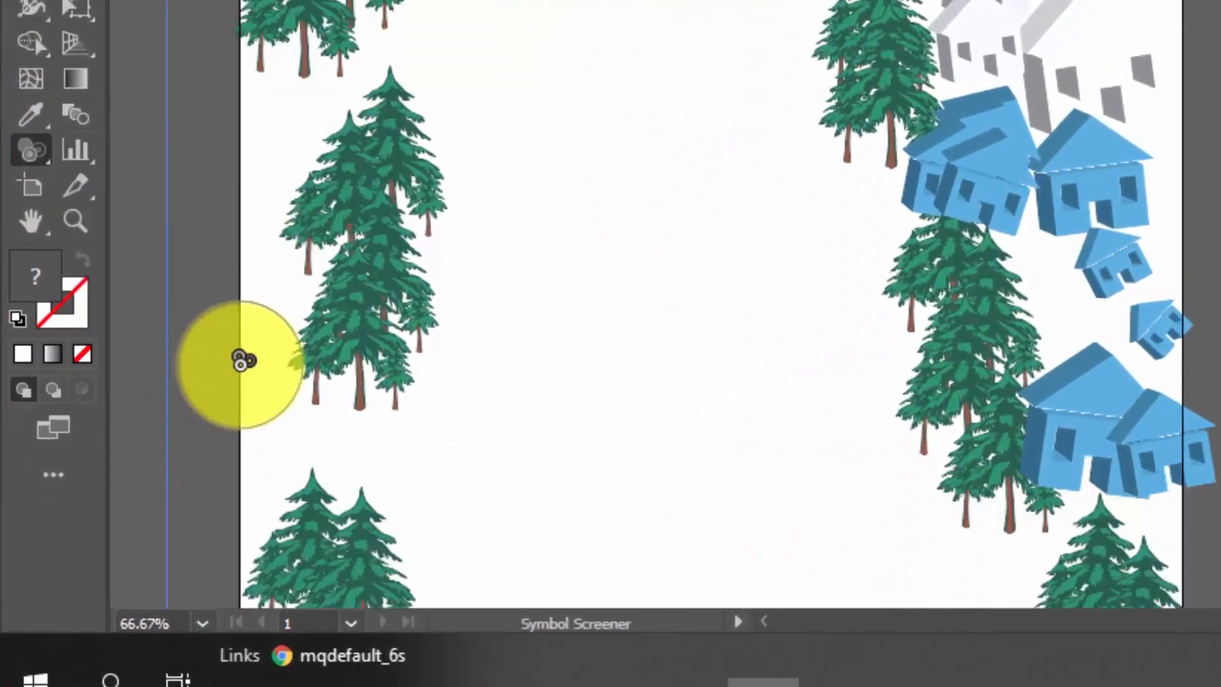
{"action": "scroll", "coordinate": [1085, 297], "scroll_direction": "down", "scroll_amount": 2}
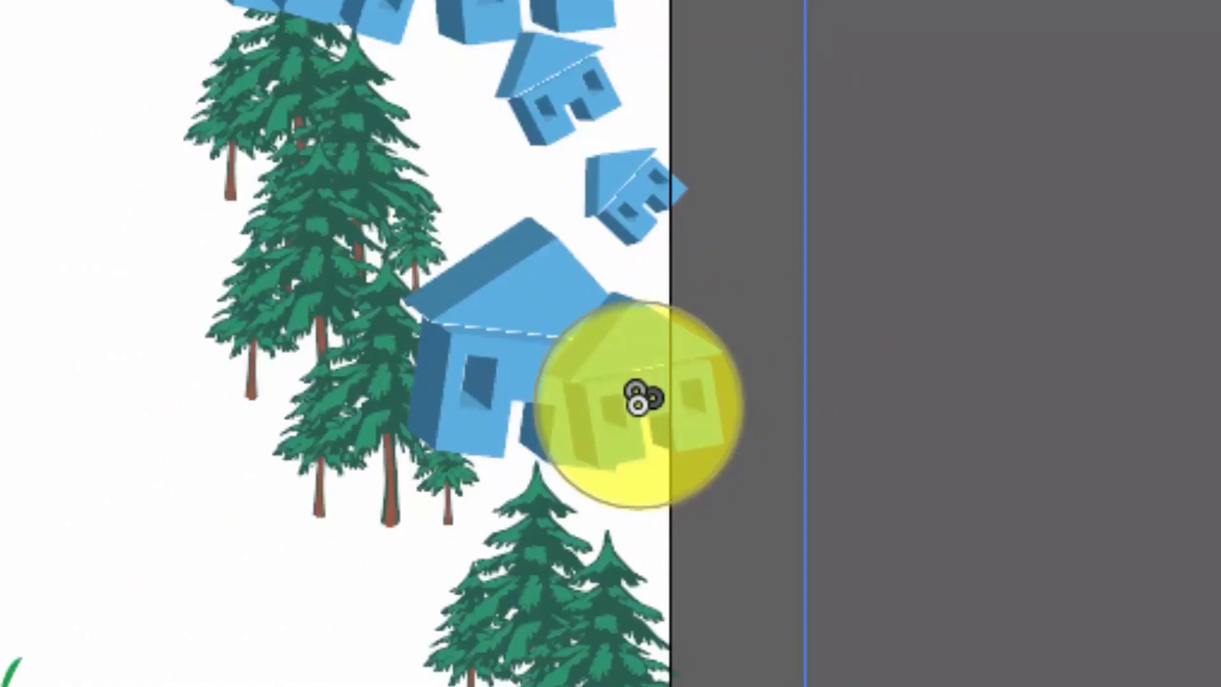
{"action": "scroll", "coordinate": [1166, 285], "scroll_direction": "down", "scroll_amount": 2}
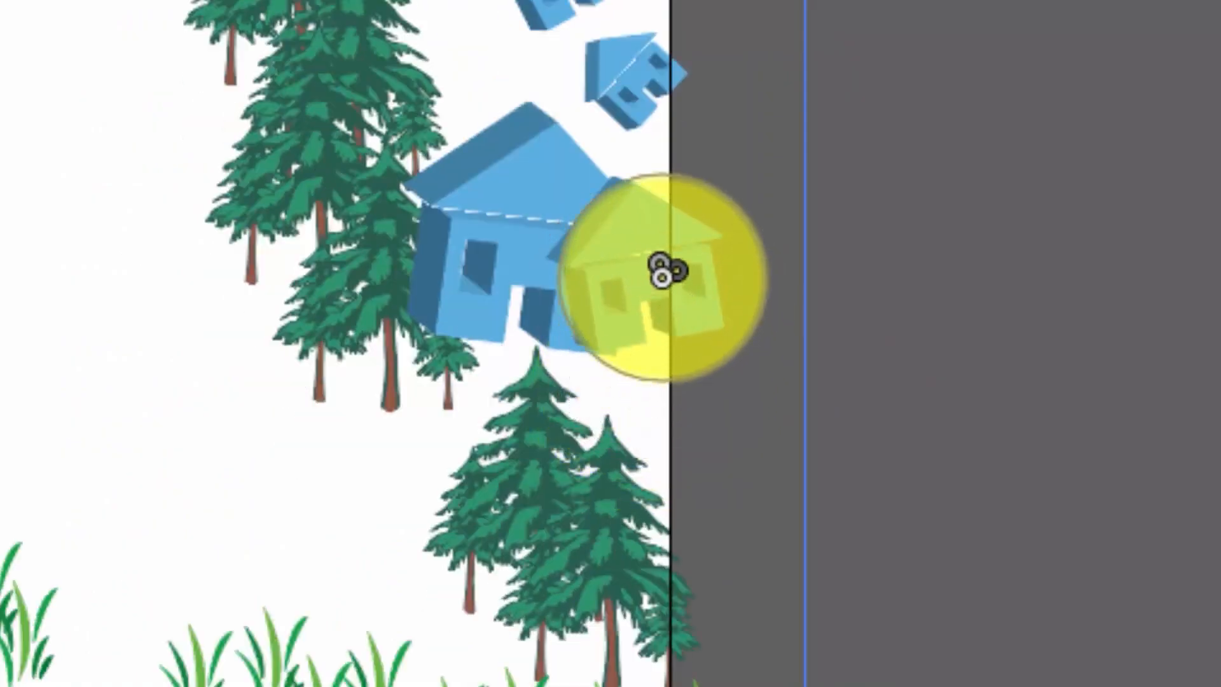
{"action": "mouse_move", "coordinate": [662, 267]}
{"action": "left_mouse_down"}
{"action": "mouse_move", "coordinate": [825, 399]}
{"action": "mouse_move", "coordinate": [738, 338]}
{"action": "mouse_move", "coordinate": [916, 402]}
{"action": "left_mouse_up"}
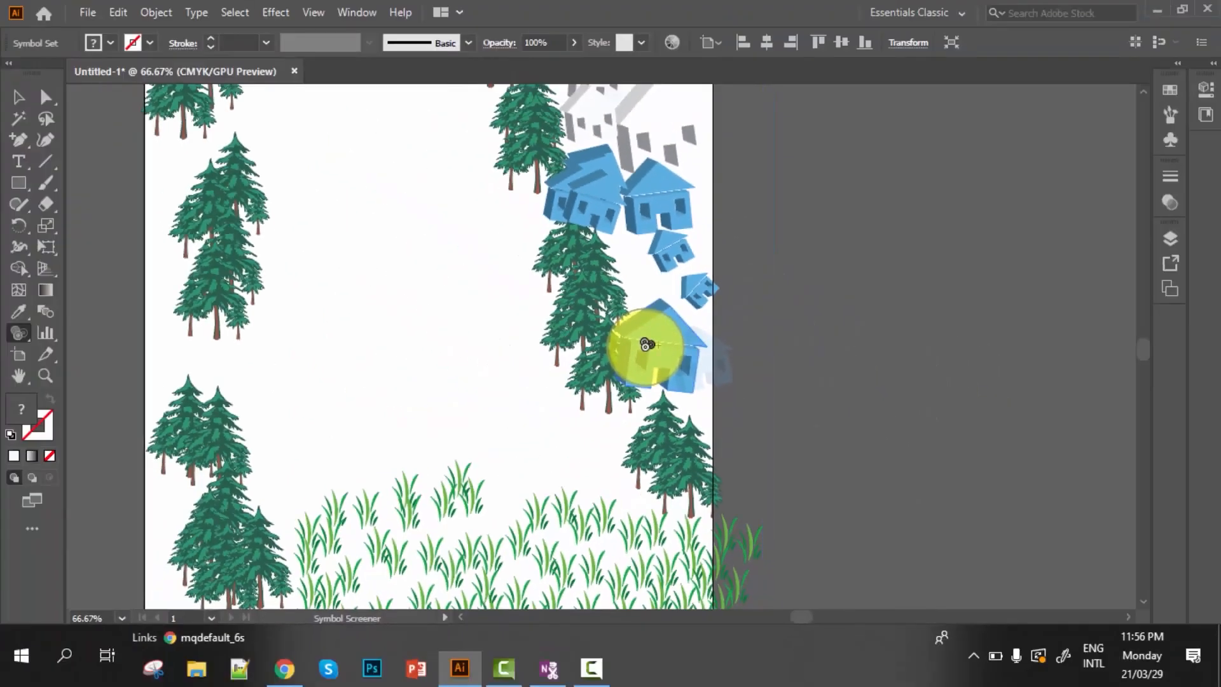
{"action": "left_click_drag", "start_coordinate": [645, 344], "coordinate": [646, 341]}
Screen the medium blue house beneath the large white house and the lowest small house to make them more transparent
{"action": "scroll", "coordinate": [700, 282], "scroll_direction": "up", "scroll_amount": 1}
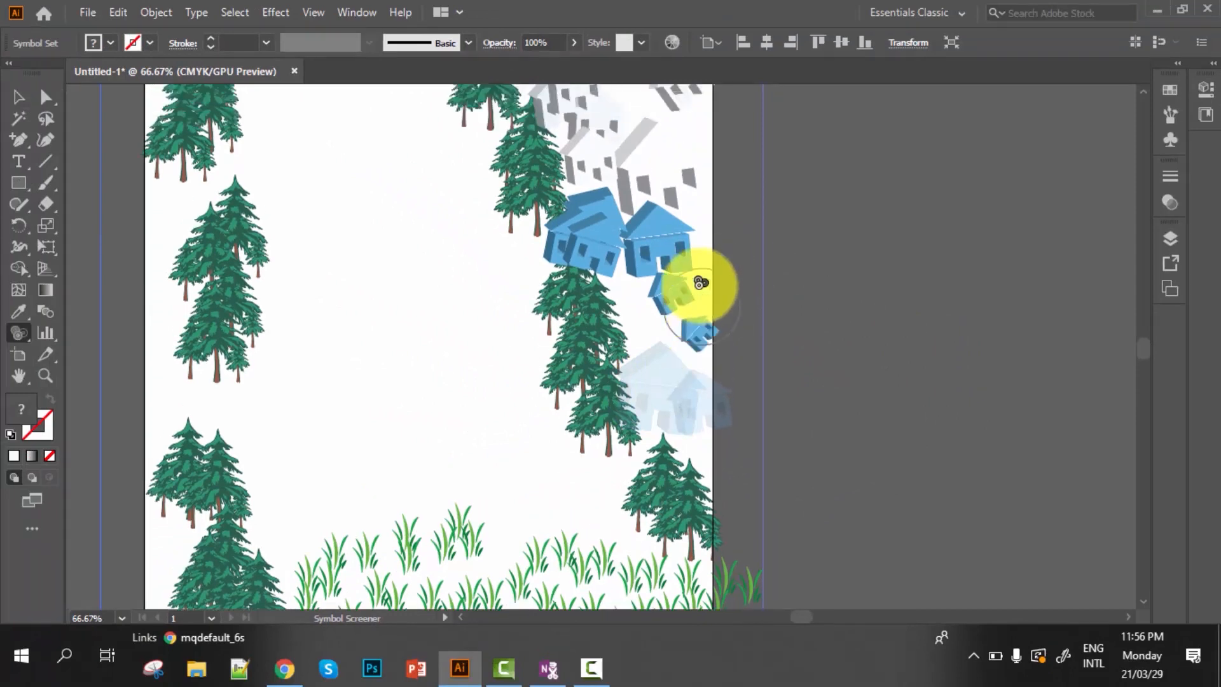
{"action": "left_click_drag", "start_coordinate": [660, 234], "coordinate": [660, 238]}
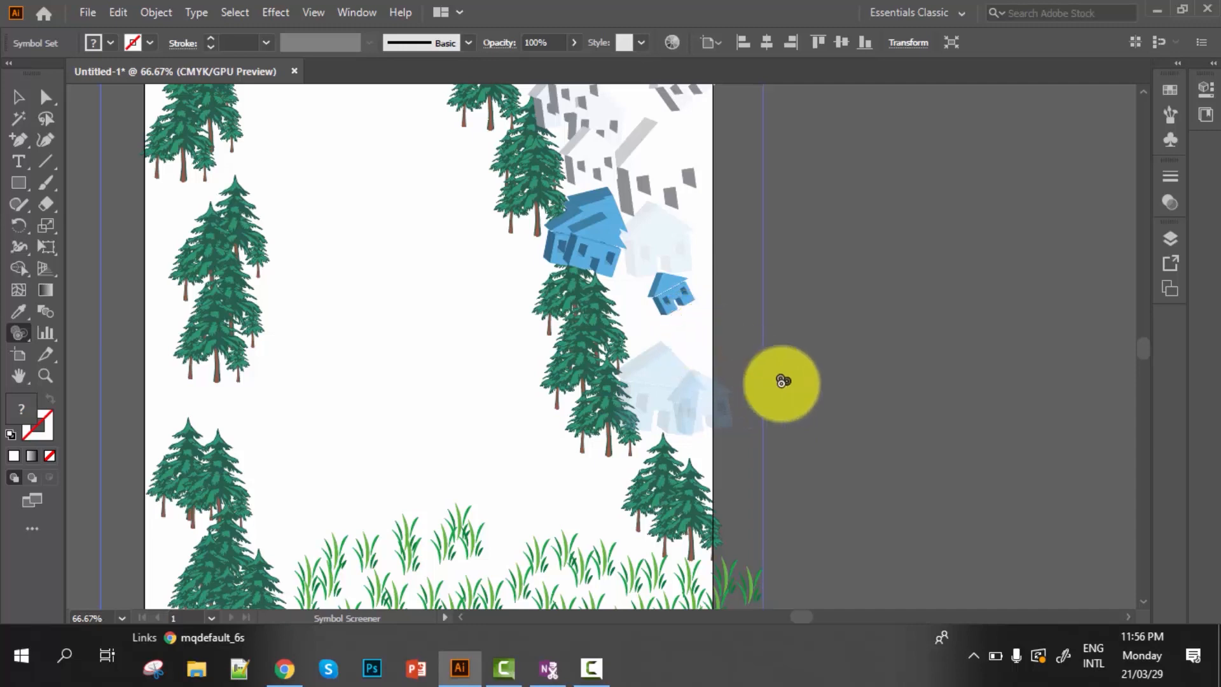
{"action": "scroll", "coordinate": [700, 327], "scroll_direction": "down", "scroll_amount": 1}
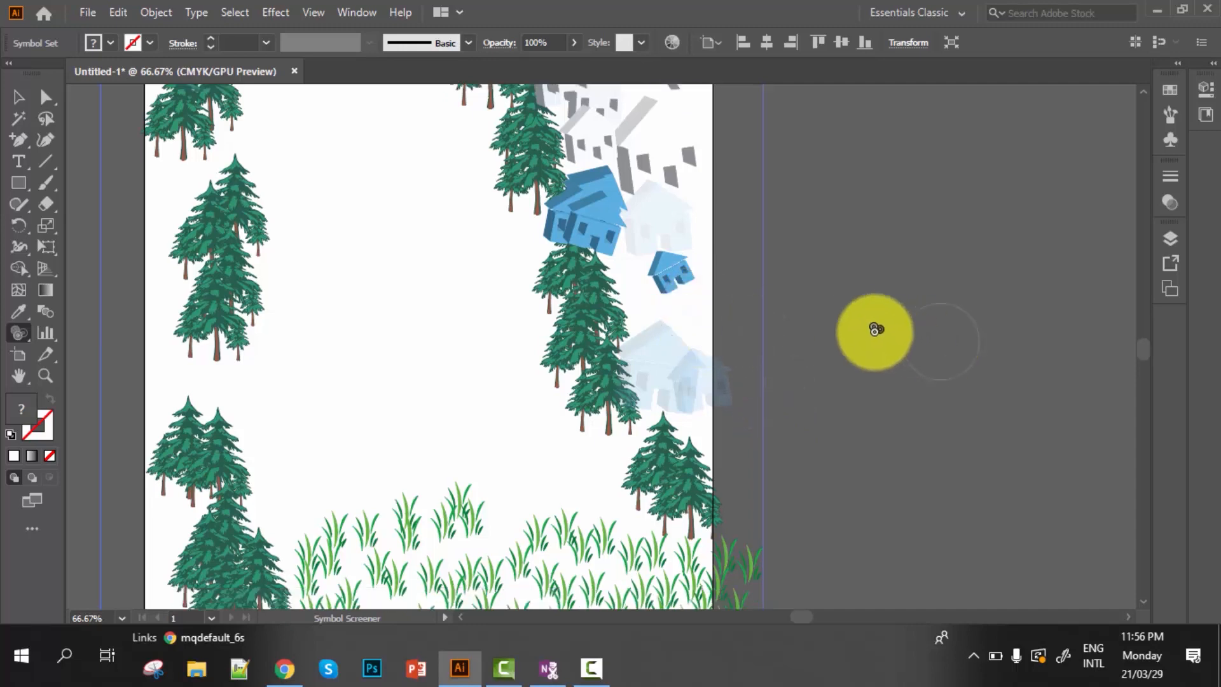
{"action": "scroll", "coordinate": [670, 308], "scroll_direction": "down", "scroll_amount": 2}
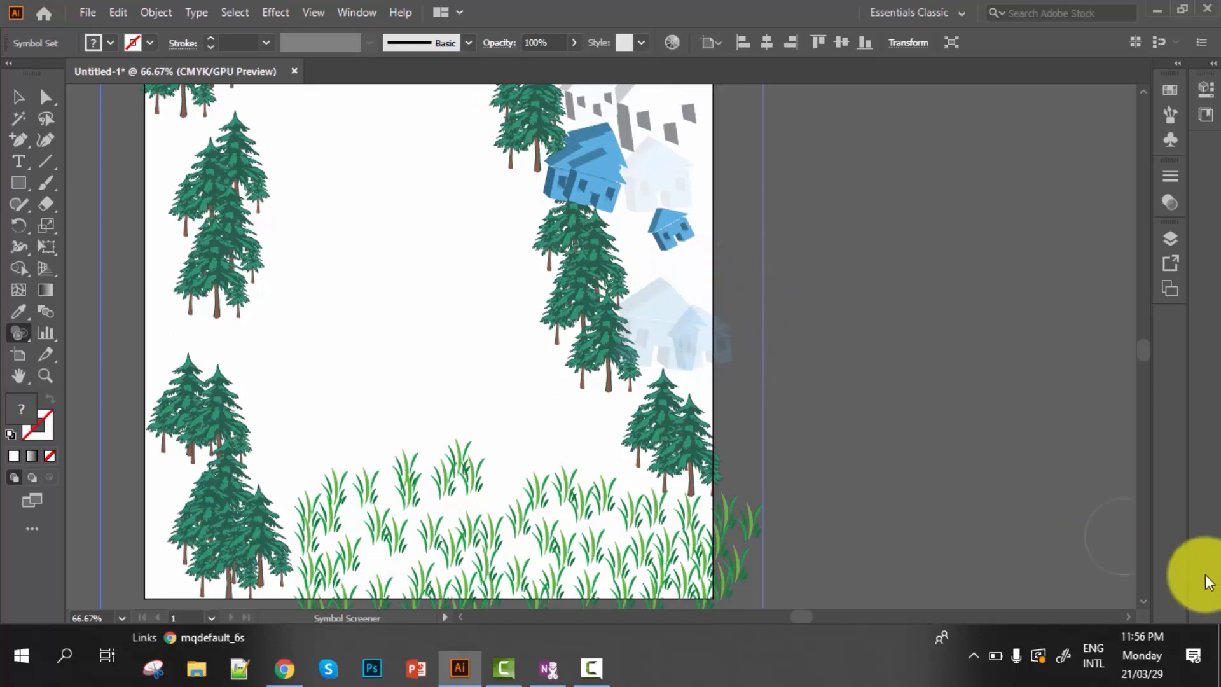
Undo the transparency changes made to the lower houses
{"action": "key", "text": "ctrl+z"}
{"action": "key", "text": "ctrl+z"}
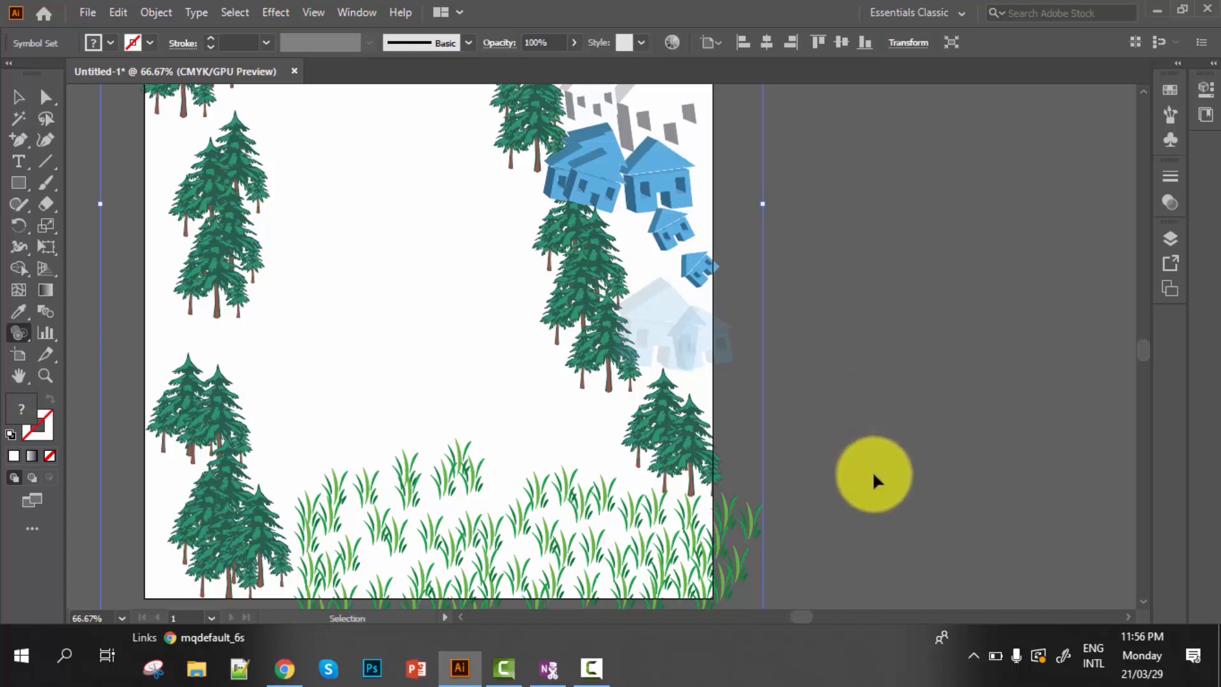
{"action": "key", "text": "ctrl+z"}
Undo the white stains on the large middle house and the house group beside the diagonal trees
{"action": "scroll", "coordinate": [872, 483], "scroll_direction": "left", "scroll_amount": 1}
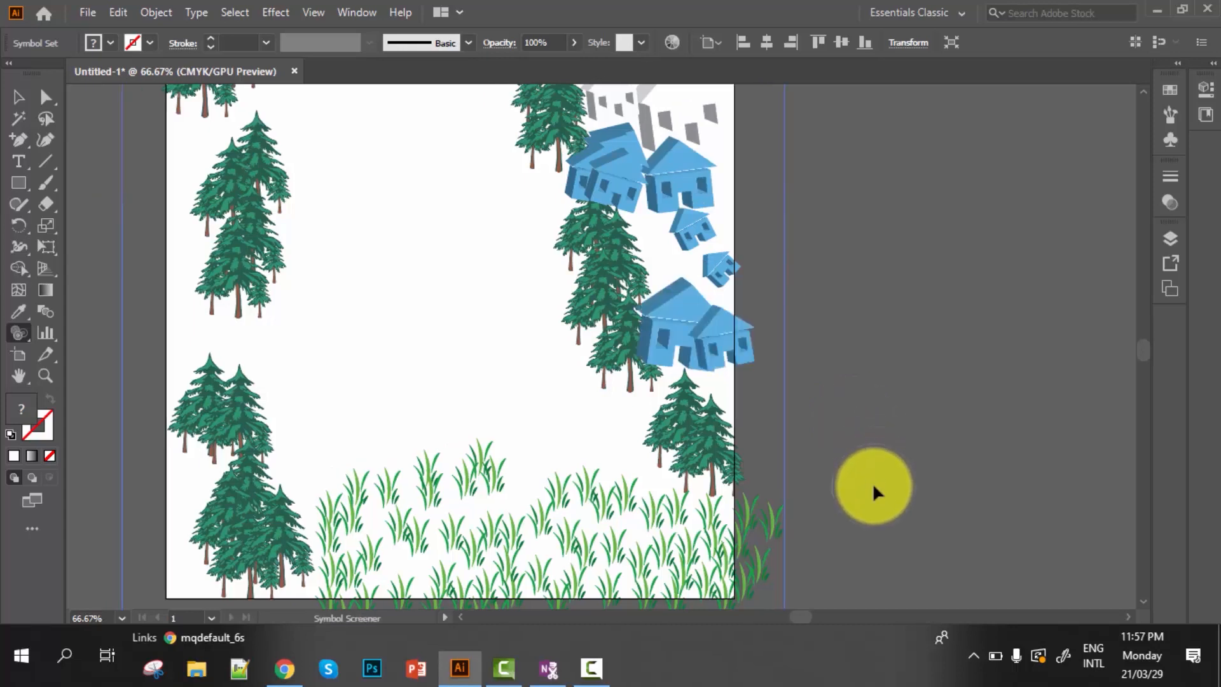
{"action": "scroll", "coordinate": [863, 480], "scroll_direction": "up", "scroll_amount": 2}
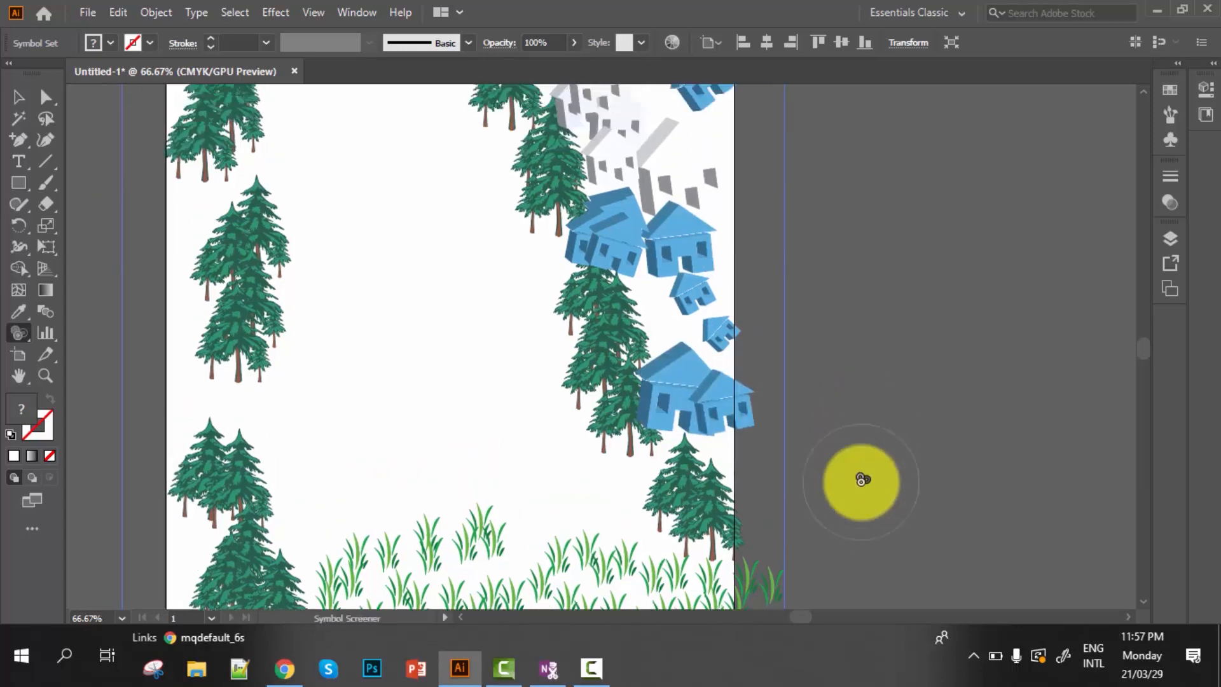
{"action": "key", "text": "ctrl+z"}
{"action": "key", "text": "ctrl+z"}
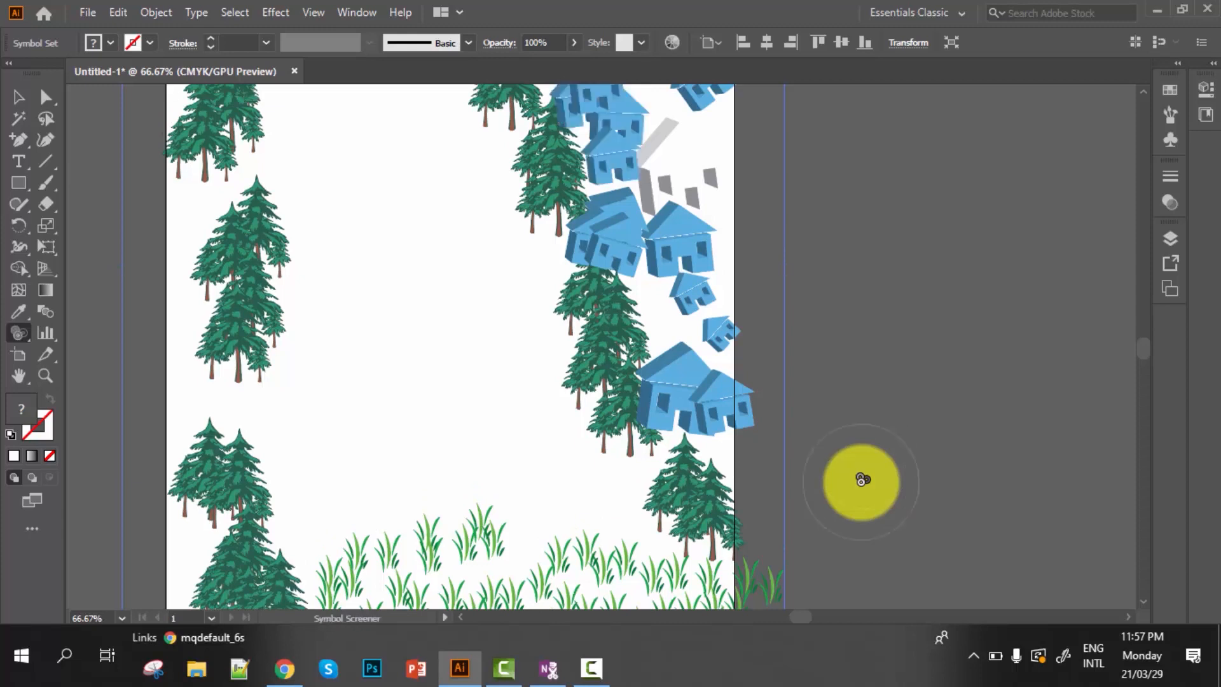
{"action": "key", "text": "ctrl+z"}
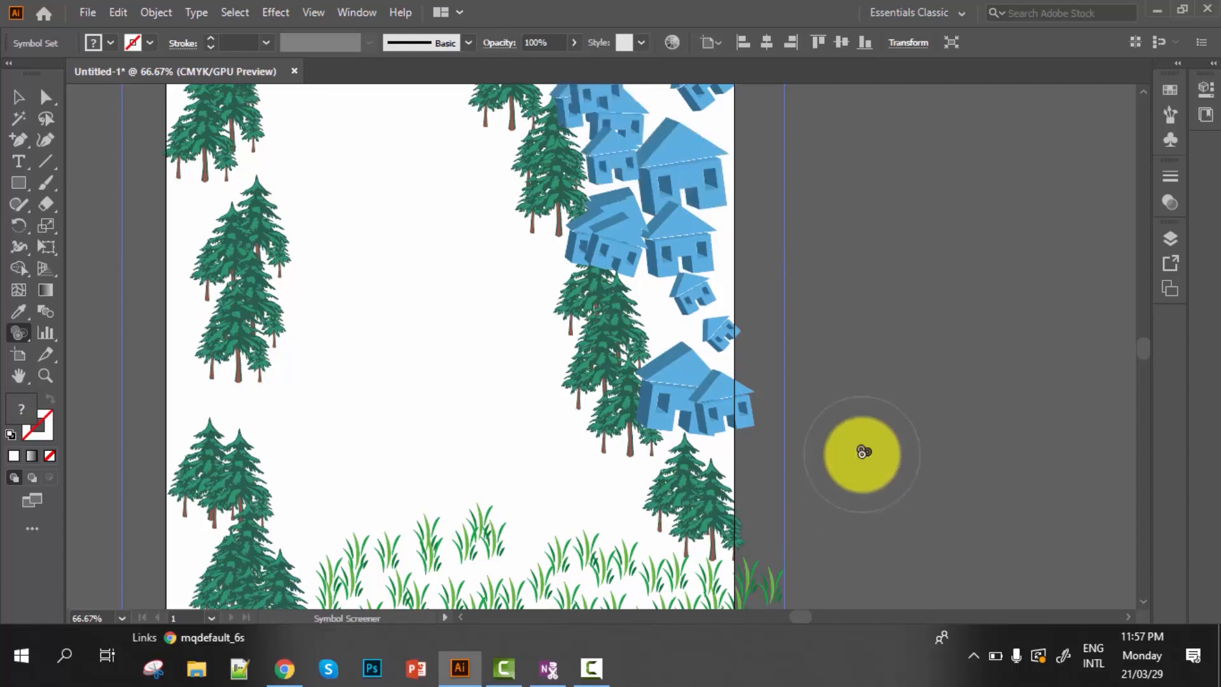
Activate the Symbol Styler tool and display the expanded Graphic Styles panel
{"action": "scroll", "coordinate": [855, 464], "scroll_direction": "up", "scroll_amount": 1}
{"action": "left_click", "coordinate": [14, 334]}
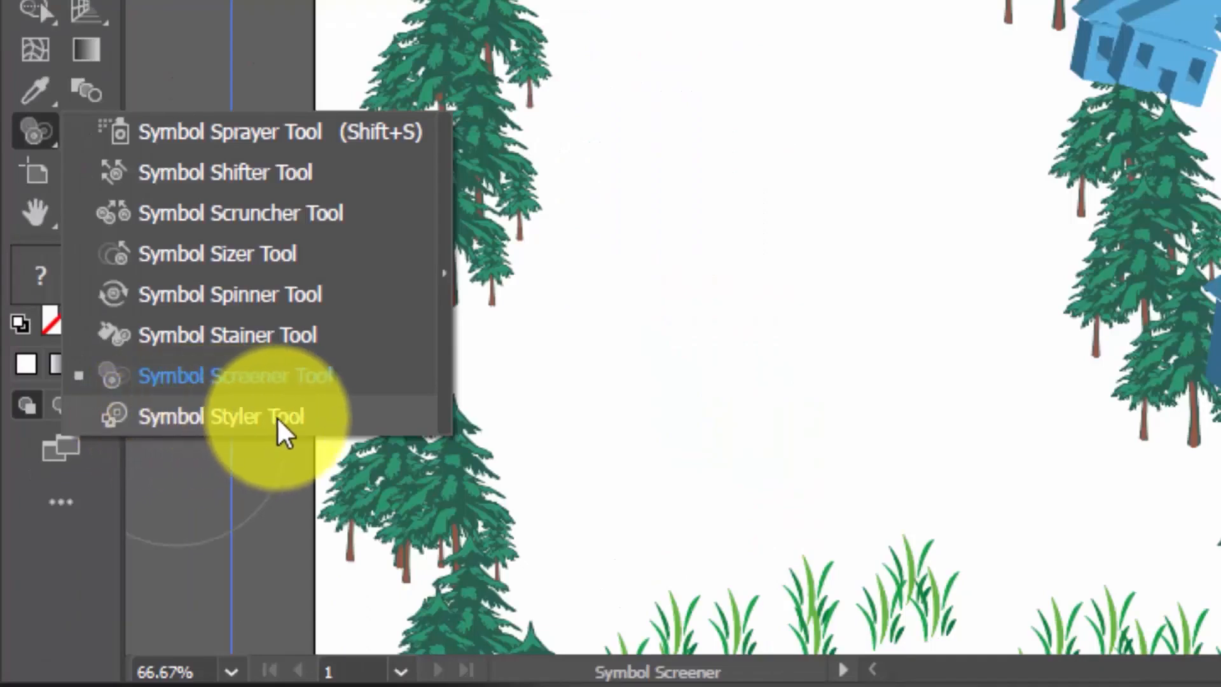
{"action": "left_click", "coordinate": [278, 419]}
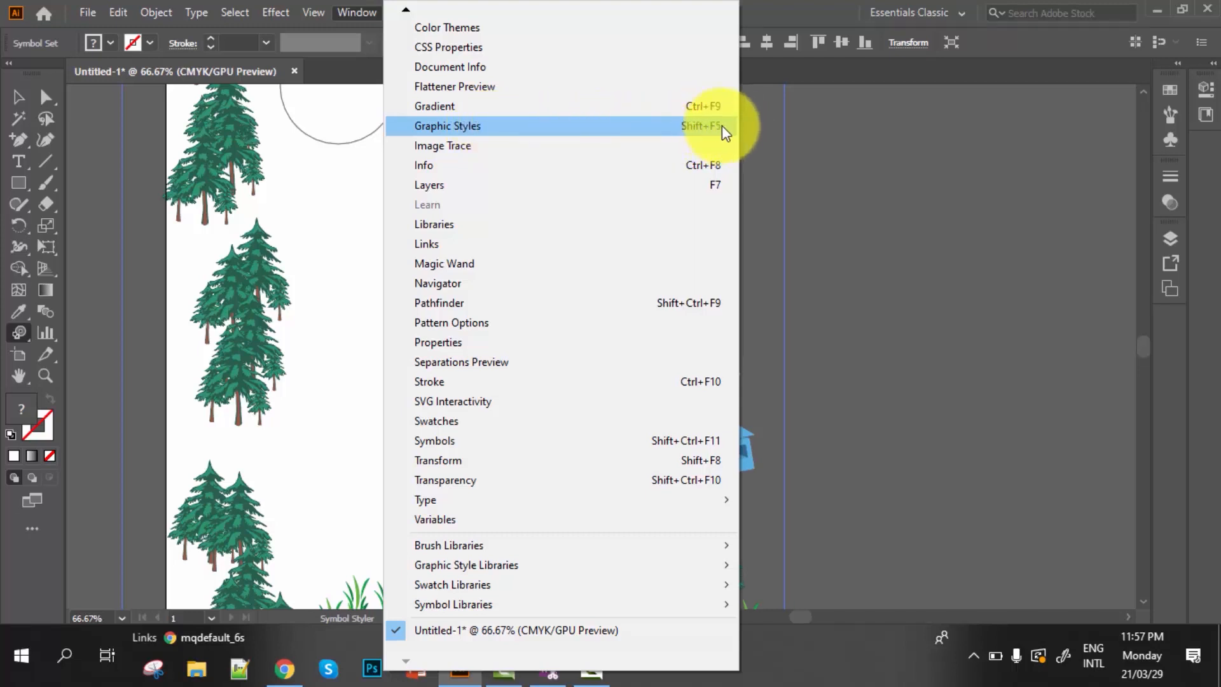
{"action": "left_click", "coordinate": [491, 126]}
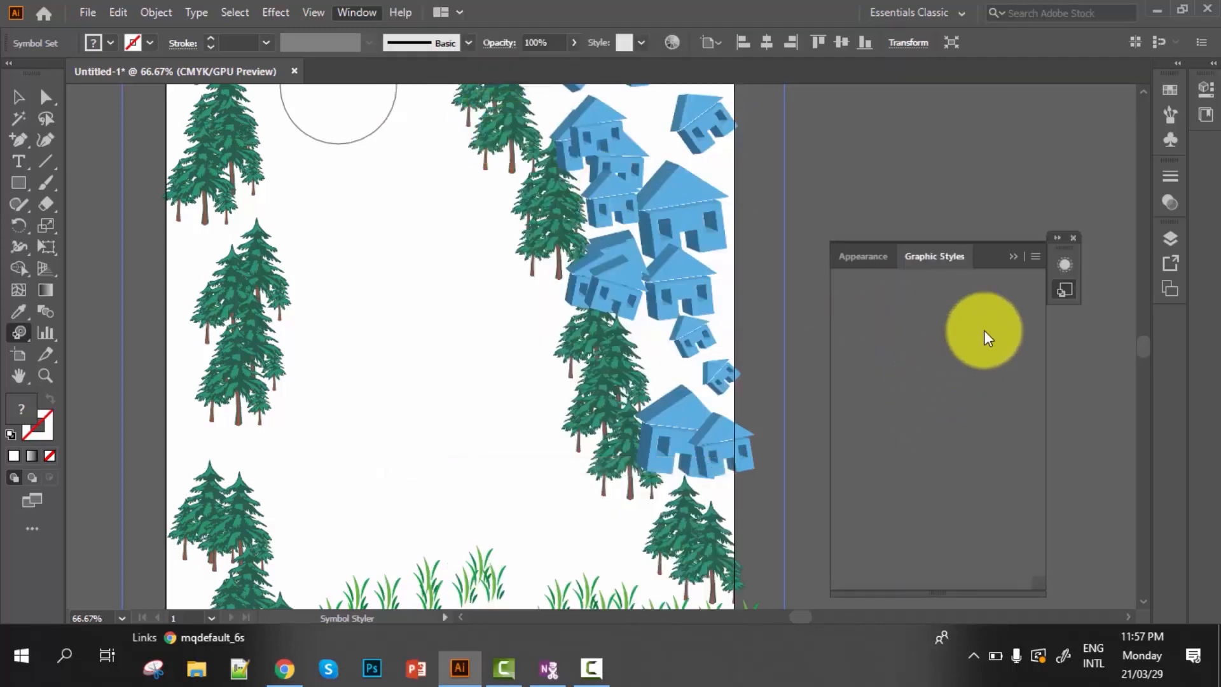
{"action": "left_click", "coordinate": [1057, 241]}
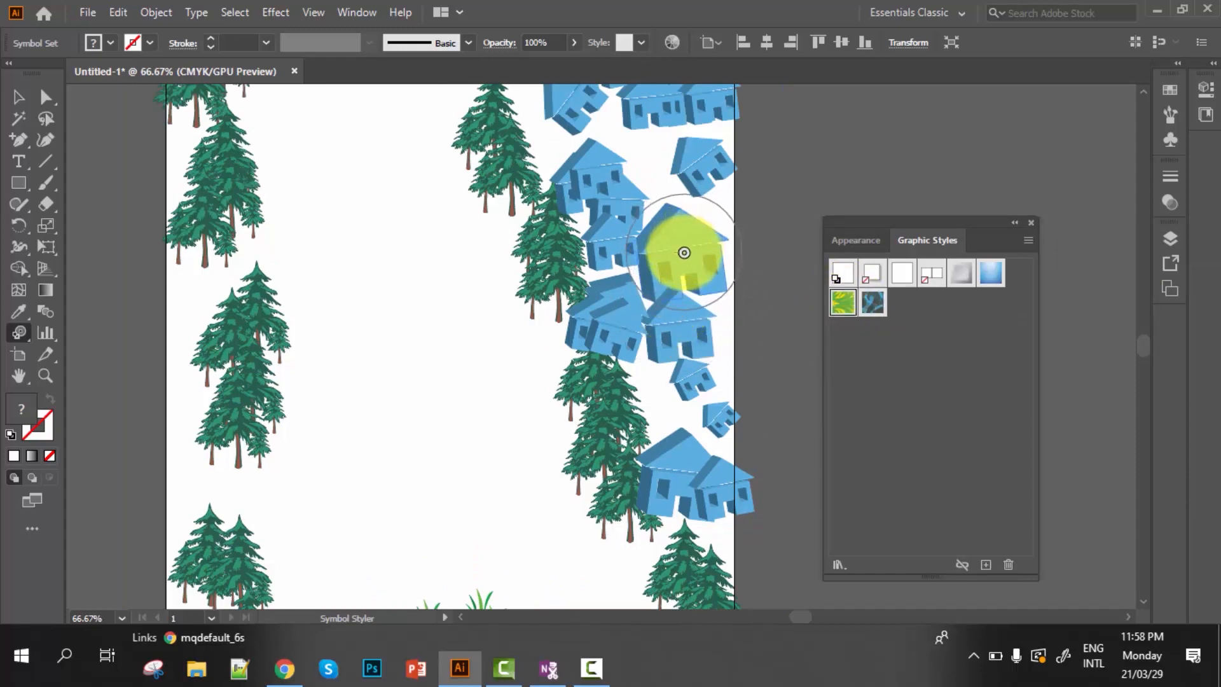
Apply the yellow-green foliage graphic style to the large middle house and the large house on the artboard's upper edge
{"action": "left_click_drag", "start_coordinate": [684, 253], "coordinate": [701, 259]}
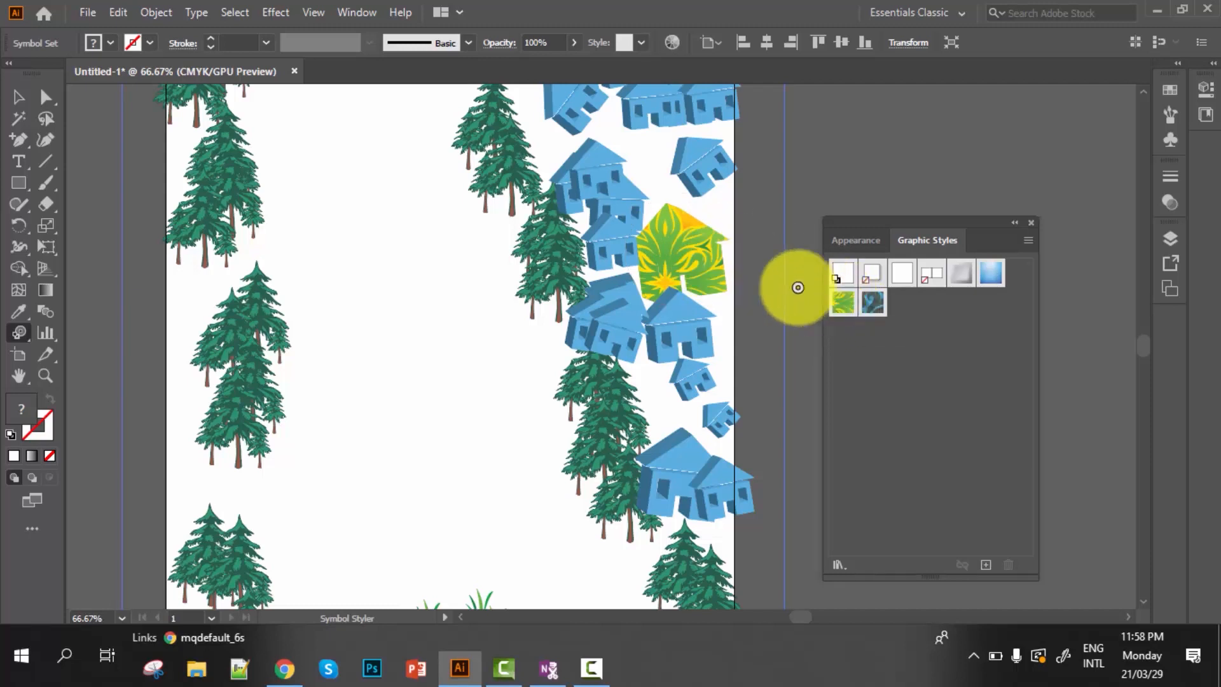
{"action": "scroll", "coordinate": [694, 293], "scroll_direction": "up", "scroll_amount": 2}
{"action": "scroll", "coordinate": [694, 296], "scroll_direction": "up", "scroll_amount": 4}
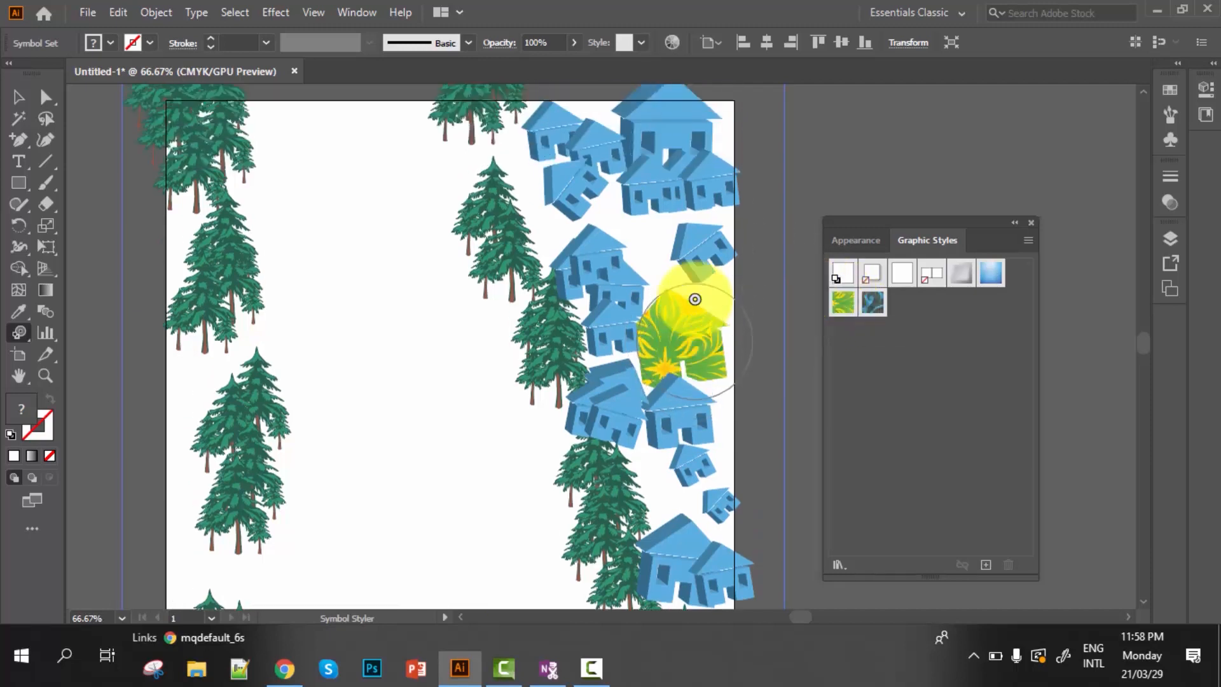
{"action": "scroll", "coordinate": [672, 143], "scroll_direction": "up", "scroll_amount": 2}
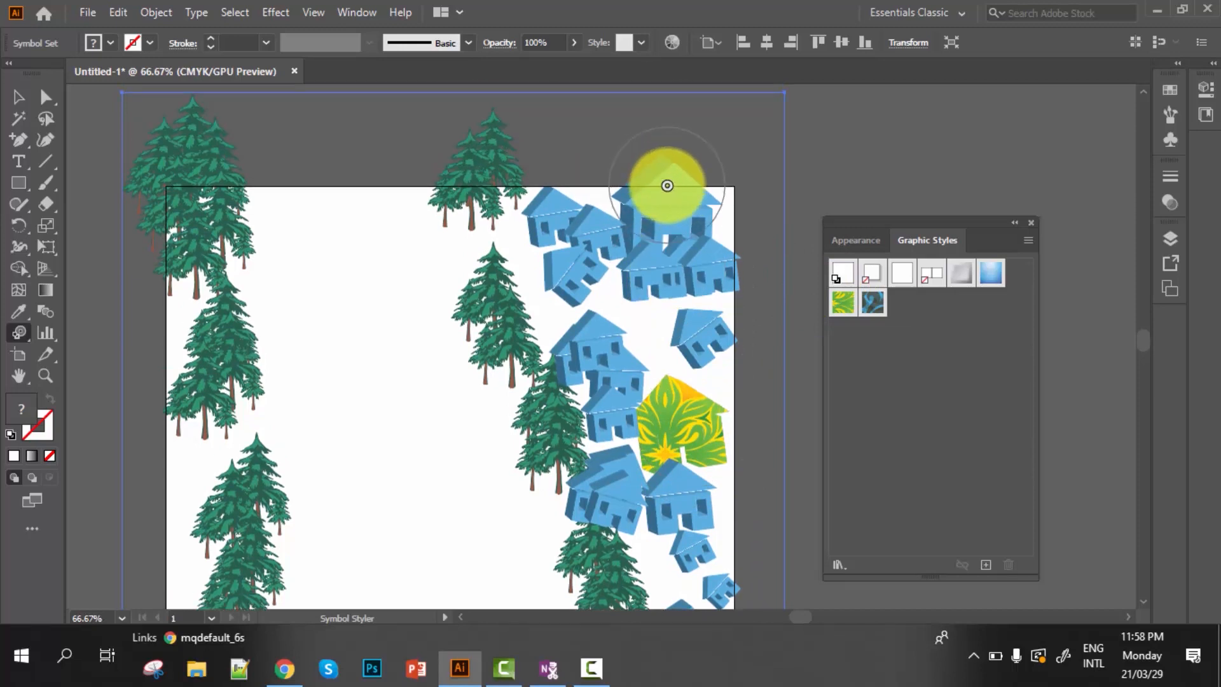
{"action": "left_click", "coordinate": [668, 186]}
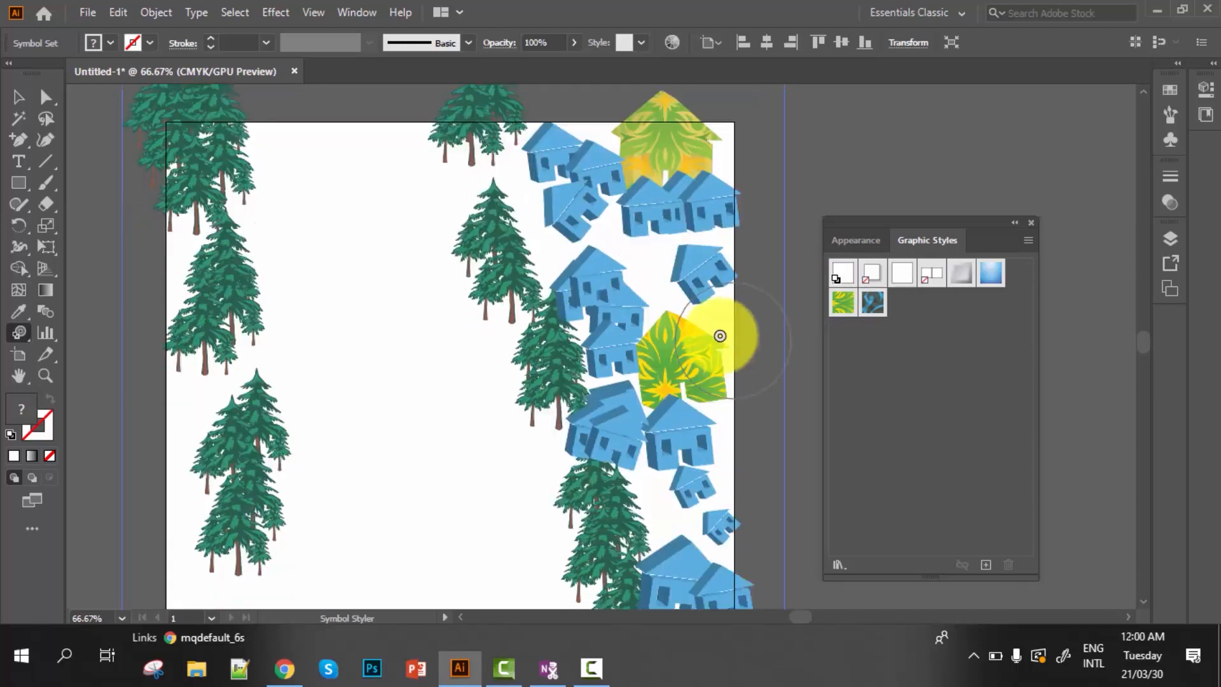
Brush the yellow-green foliage style onto the single house, the upper houses and the house group beside the diagonal trees
{"action": "left_click_drag", "start_coordinate": [714, 334], "coordinate": [693, 271]}
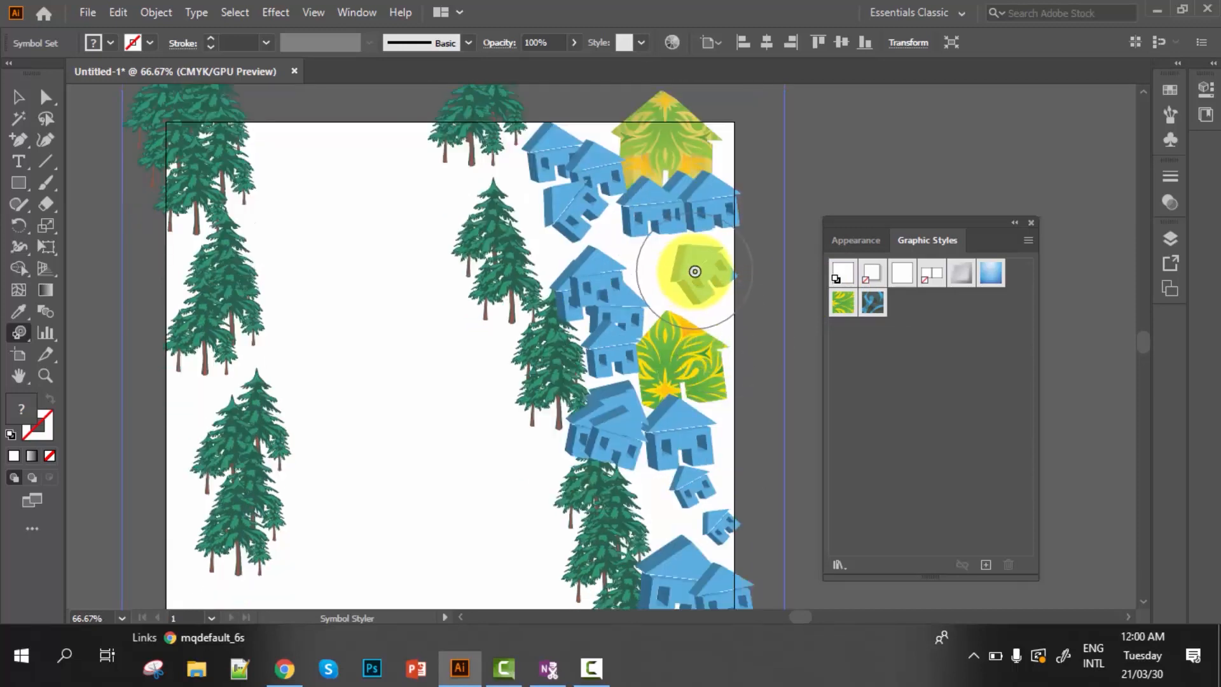
{"action": "mouse_move", "coordinate": [695, 271]}
{"action": "left_mouse_down"}
{"action": "mouse_move", "coordinate": [655, 276]}
{"action": "mouse_move", "coordinate": [569, 214]}
{"action": "mouse_move", "coordinate": [668, 213]}
{"action": "mouse_move", "coordinate": [699, 251]}
{"action": "mouse_move", "coordinate": [685, 337]}
{"action": "mouse_move", "coordinate": [642, 368]}
{"action": "mouse_move", "coordinate": [590, 298]}
{"action": "mouse_move", "coordinate": [605, 334]}
{"action": "mouse_move", "coordinate": [577, 302]}
{"action": "mouse_move", "coordinate": [597, 327]}
{"action": "left_mouse_up"}
{"action": "scroll", "coordinate": [605, 324], "scroll_direction": "down", "scroll_amount": 2}
{"action": "mouse_move", "coordinate": [646, 426]}
{"action": "left_mouse_down"}
{"action": "mouse_move", "coordinate": [643, 436]}
{"action": "mouse_move", "coordinate": [643, 322]}
{"action": "mouse_move", "coordinate": [586, 310]}
{"action": "mouse_move", "coordinate": [626, 280]}
{"action": "mouse_move", "coordinate": [613, 233]}
{"action": "mouse_move", "coordinate": [616, 252]}
{"action": "mouse_move", "coordinate": [579, 264]}
{"action": "mouse_move", "coordinate": [621, 314]}
{"action": "mouse_move", "coordinate": [578, 278]}
{"action": "mouse_move", "coordinate": [615, 269]}
{"action": "mouse_move", "coordinate": [575, 281]}
{"action": "mouse_move", "coordinate": [612, 330]}
{"action": "left_mouse_up"}
{"action": "scroll", "coordinate": [615, 268], "scroll_direction": "up", "scroll_amount": 1}
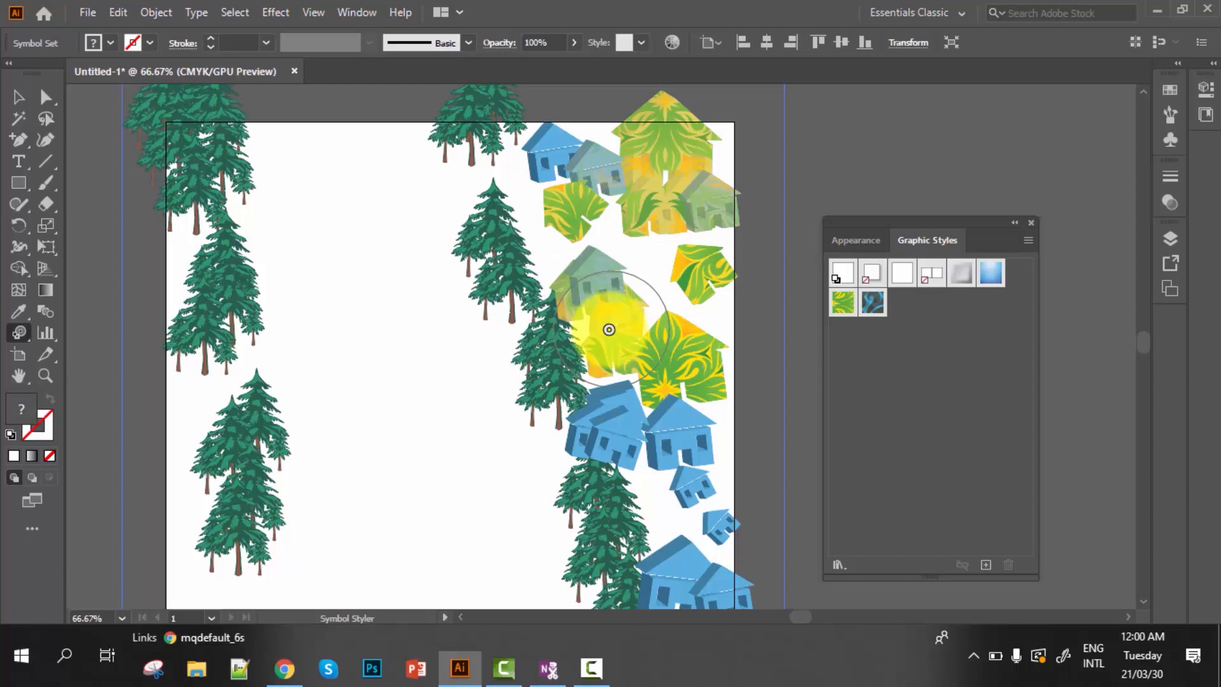
{"action": "scroll", "coordinate": [695, 458], "scroll_direction": "down", "scroll_amount": 1}
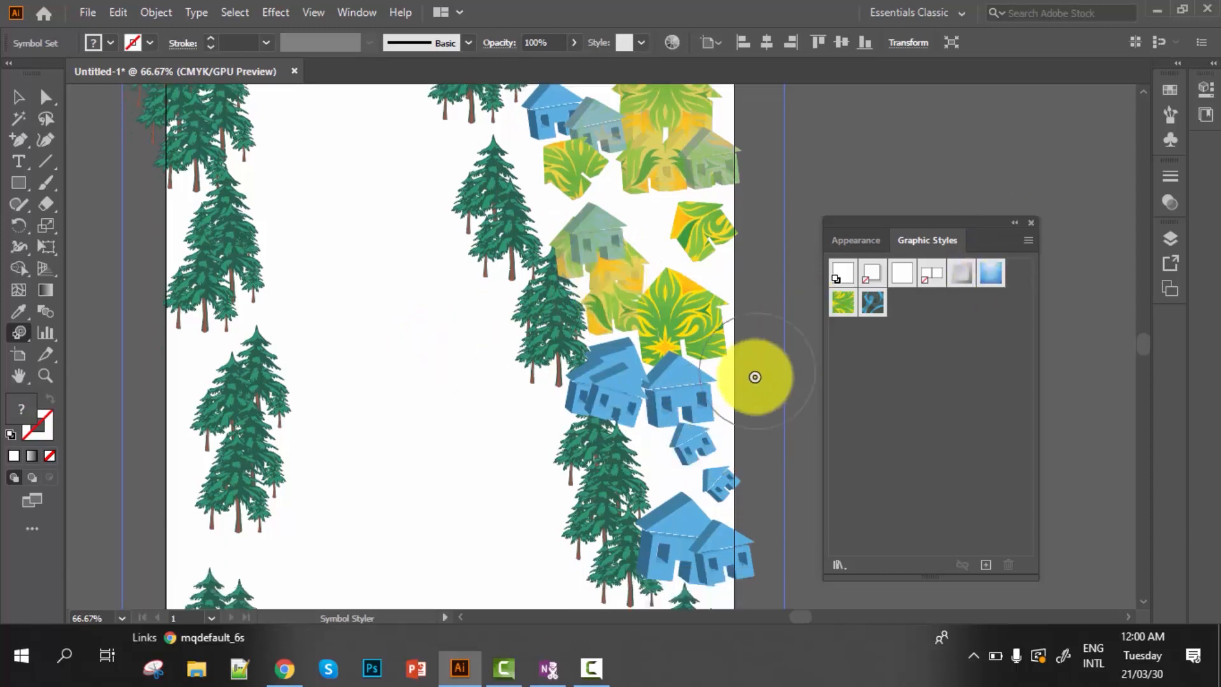